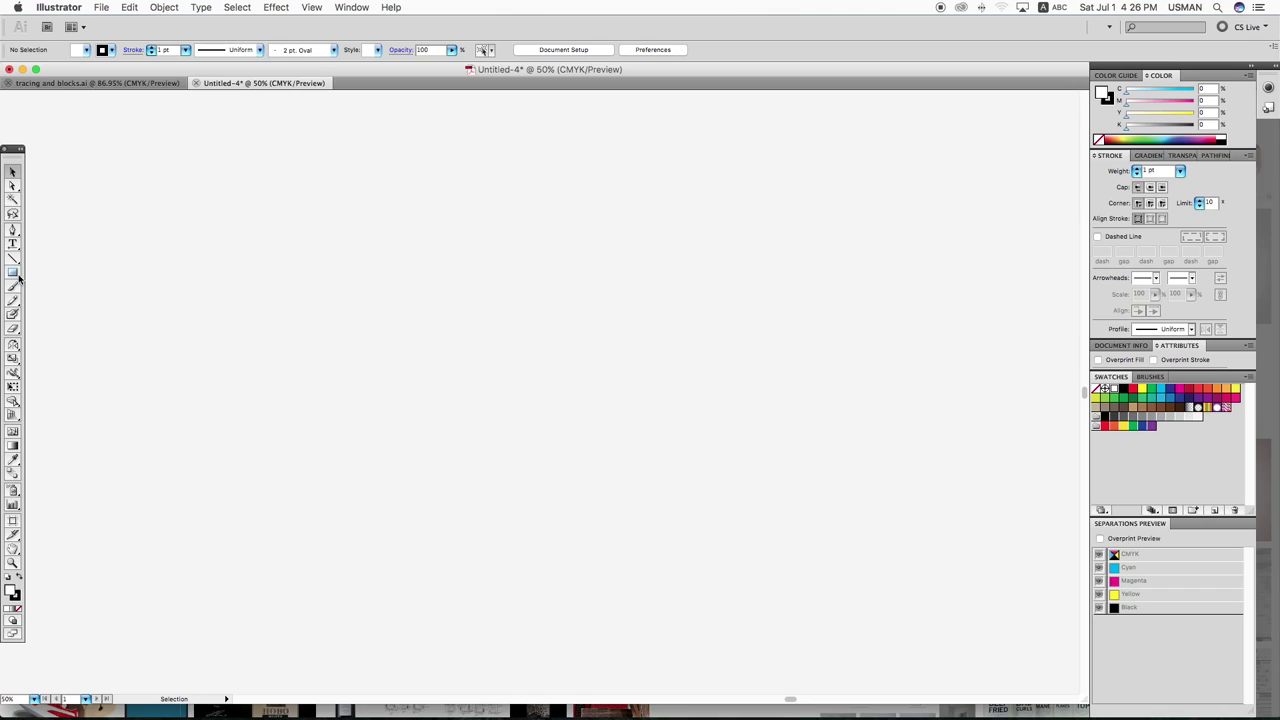
Step: Draw a rectangle sized 15 cm by 10 cm on the artboard
click(14, 276)
drag(265, 243, 460, 502)
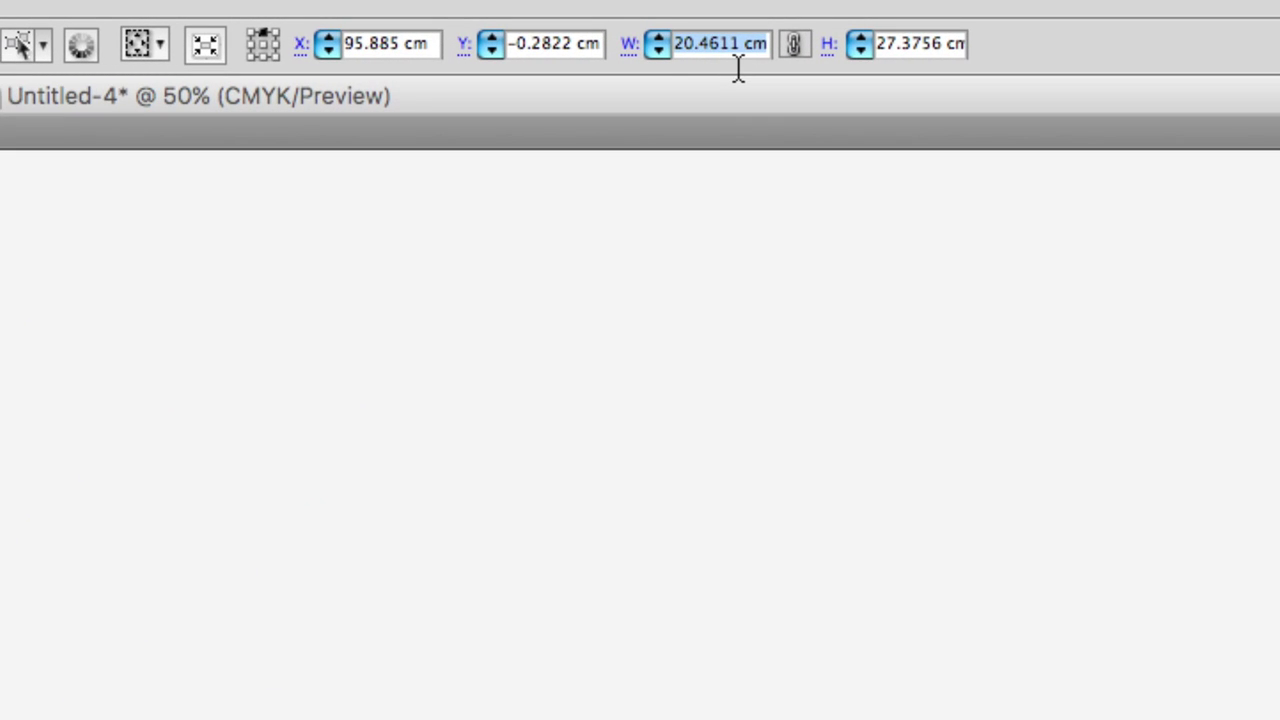
text(15 cm)
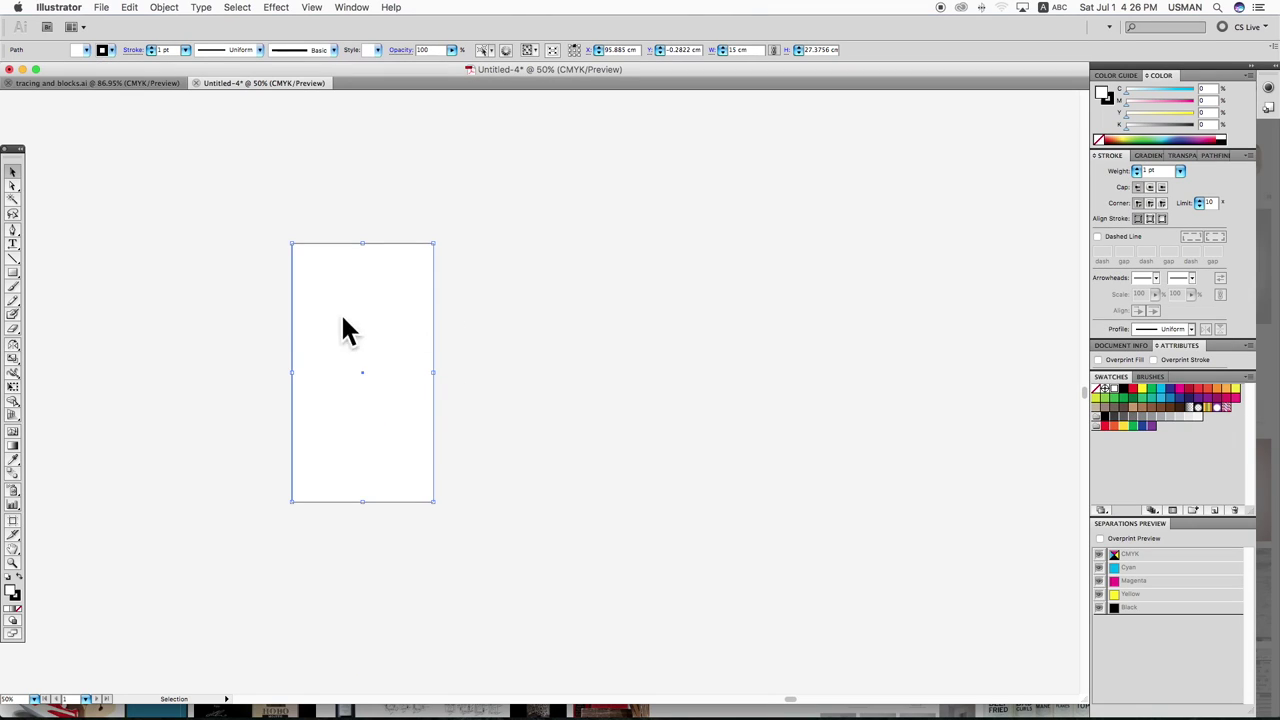
text(10 cm)
key(Return)
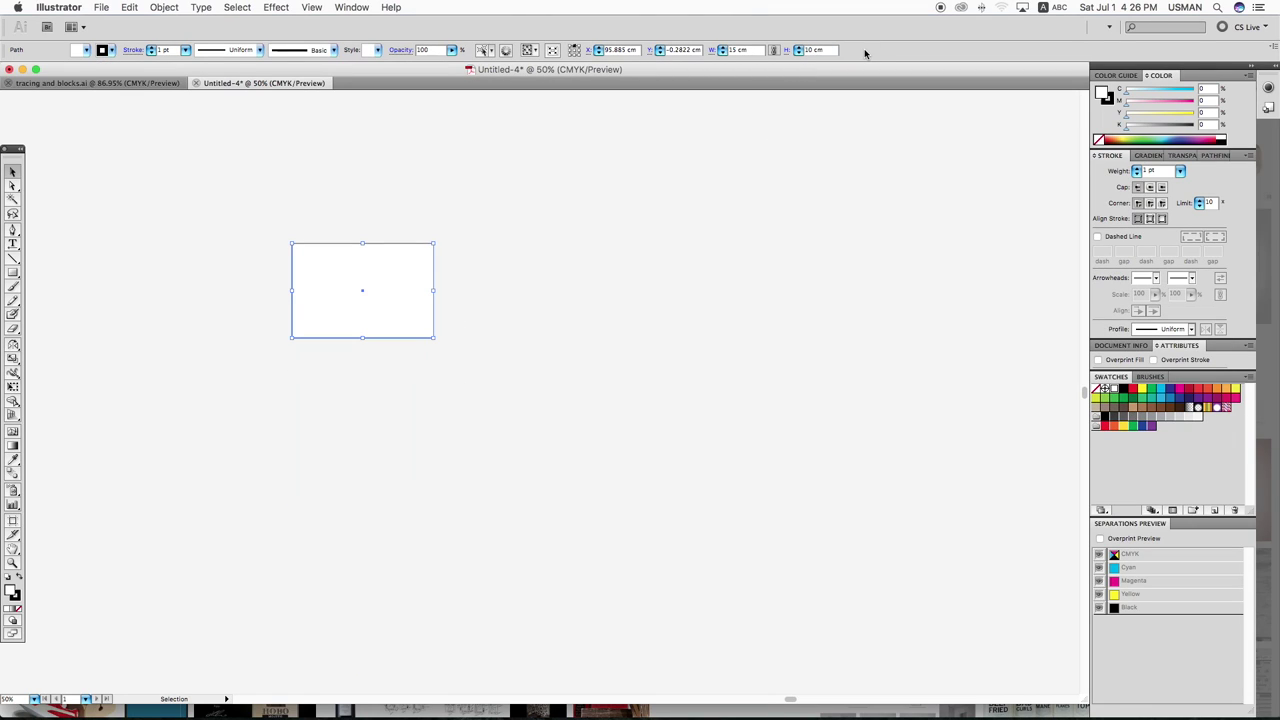
click(646, 329)
scroll(646, 329, up, 2)
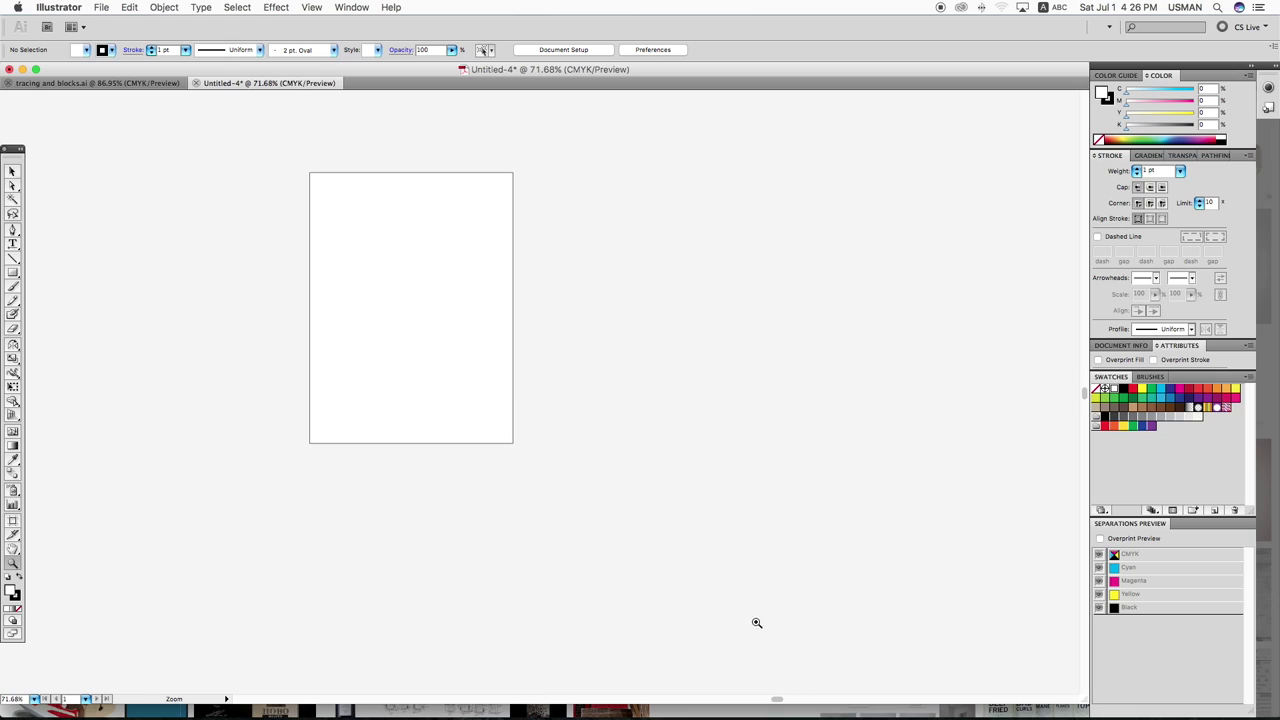
click(466, 357)
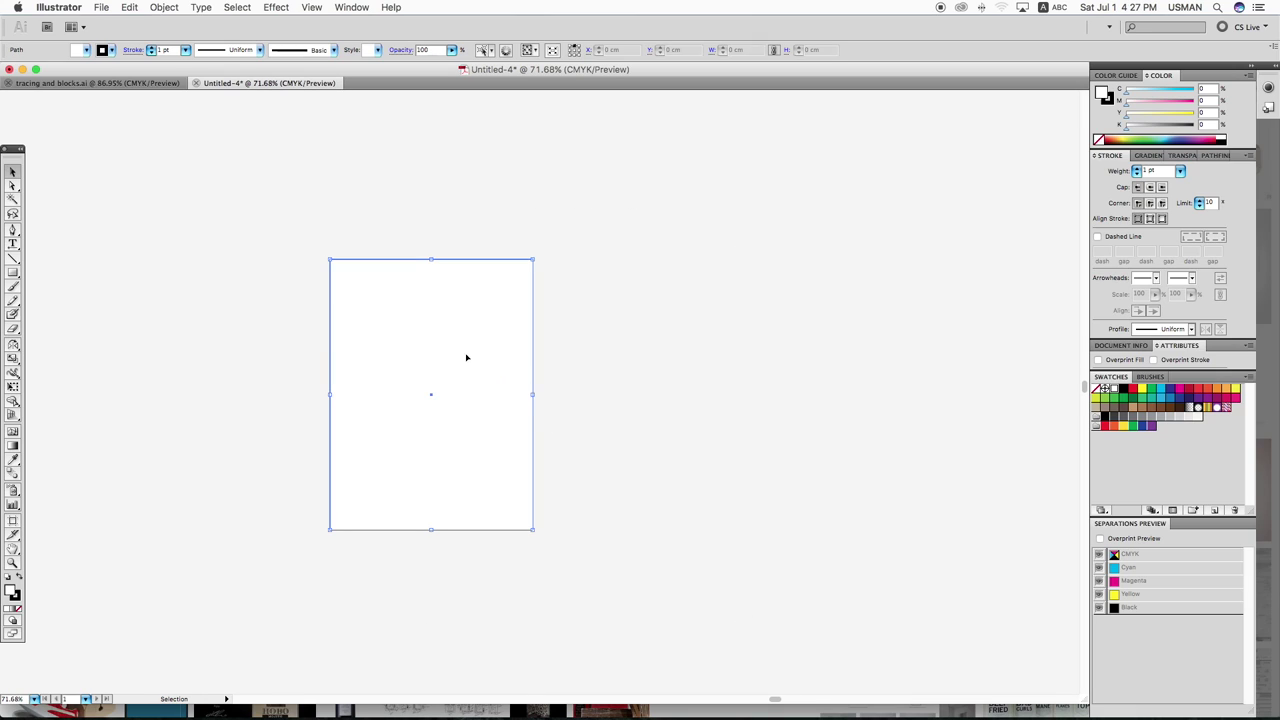
Step: Add a '15' text label above the rectangle
click(17, 247)
click(424, 240)
text(15cm)
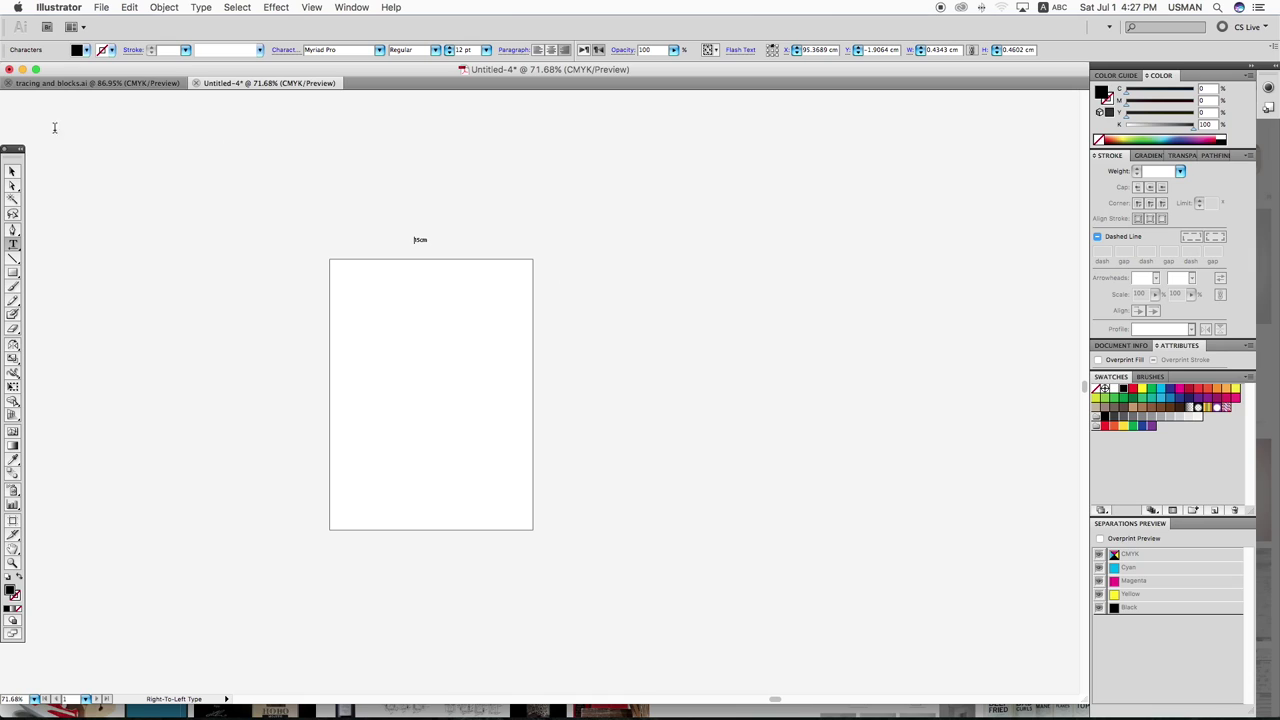
click(13, 172)
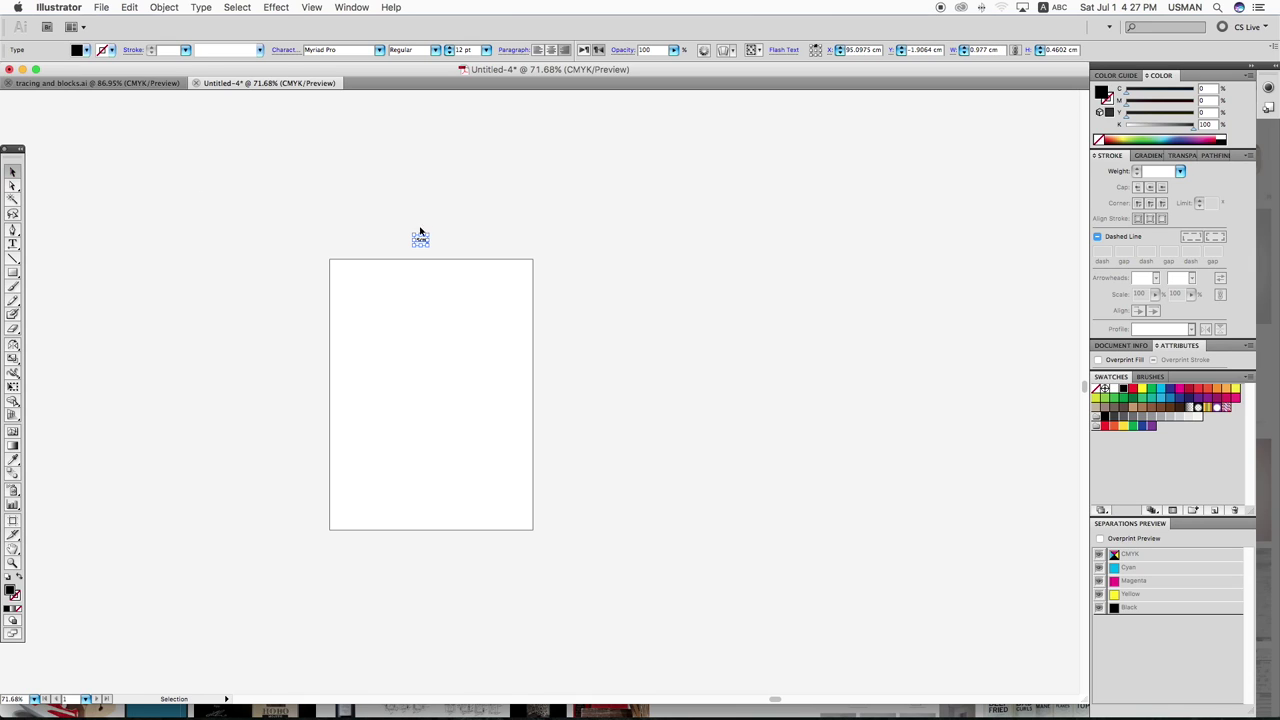
click(434, 259)
click(501, 236)
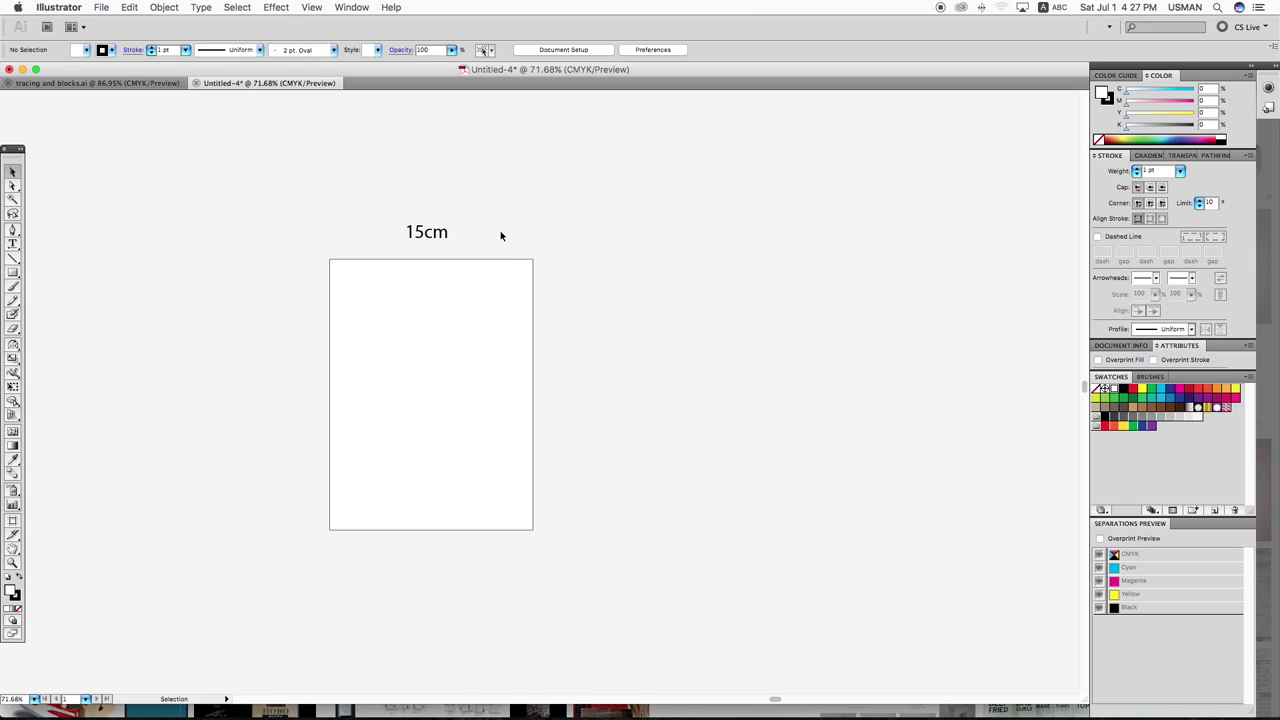
Step: Duplicate the rectangle beside the original and narrow the copy's width to 5
drag(330, 262, 533, 262)
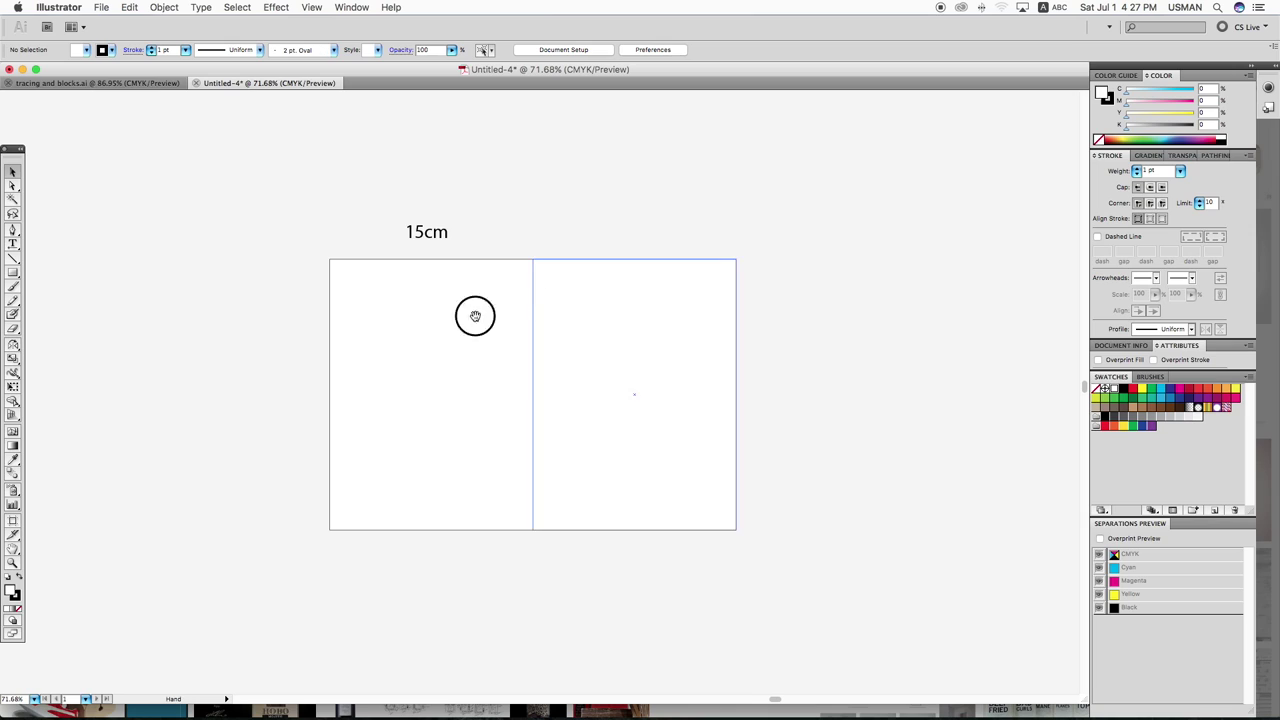
scroll(388, 246, right, 3)
click(501, 257)
text(5)
key(Return)
click(189, 194)
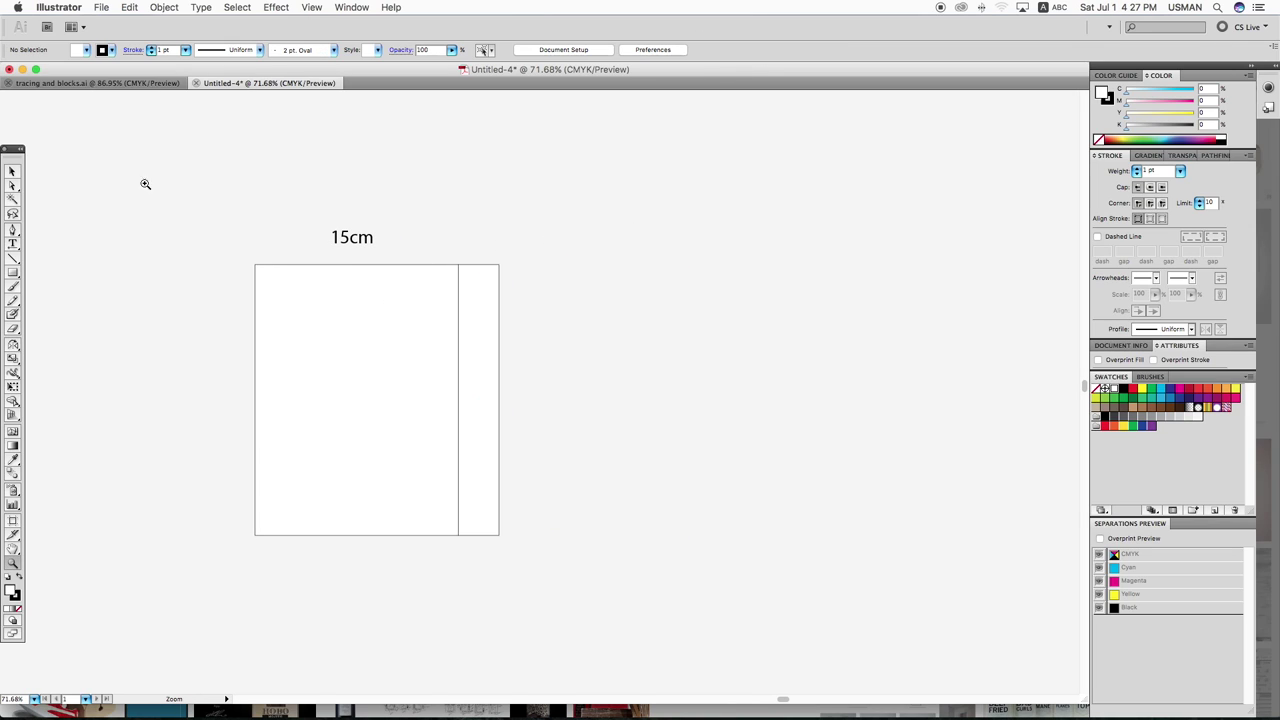
Step: Duplicate the 15cm label and place the copy above it as the 'length' heading
scroll(769, 597, up, 3)
scroll(346, 197, right, 2)
mouse_move(313, 172)
mouse_down()
mouse_move(340, 167)
mouse_move(331, 203)
mouse_up()
scroll(403, 200, up, 2)
scroll(403, 200, left, 2)
key(t)
drag(410, 219, 345, 212)
key(BackSpace)
click(17, 171)
mouse_move(365, 218)
mouse_down()
mouse_move(386, 170)
mouse_move(372, 158)
mouse_move(543, 191)
mouse_move(500, 190)
mouse_up()
Step: Colour the length label red and copy it over the strip, retyped as 'width'
click(1133, 389)
key(t)
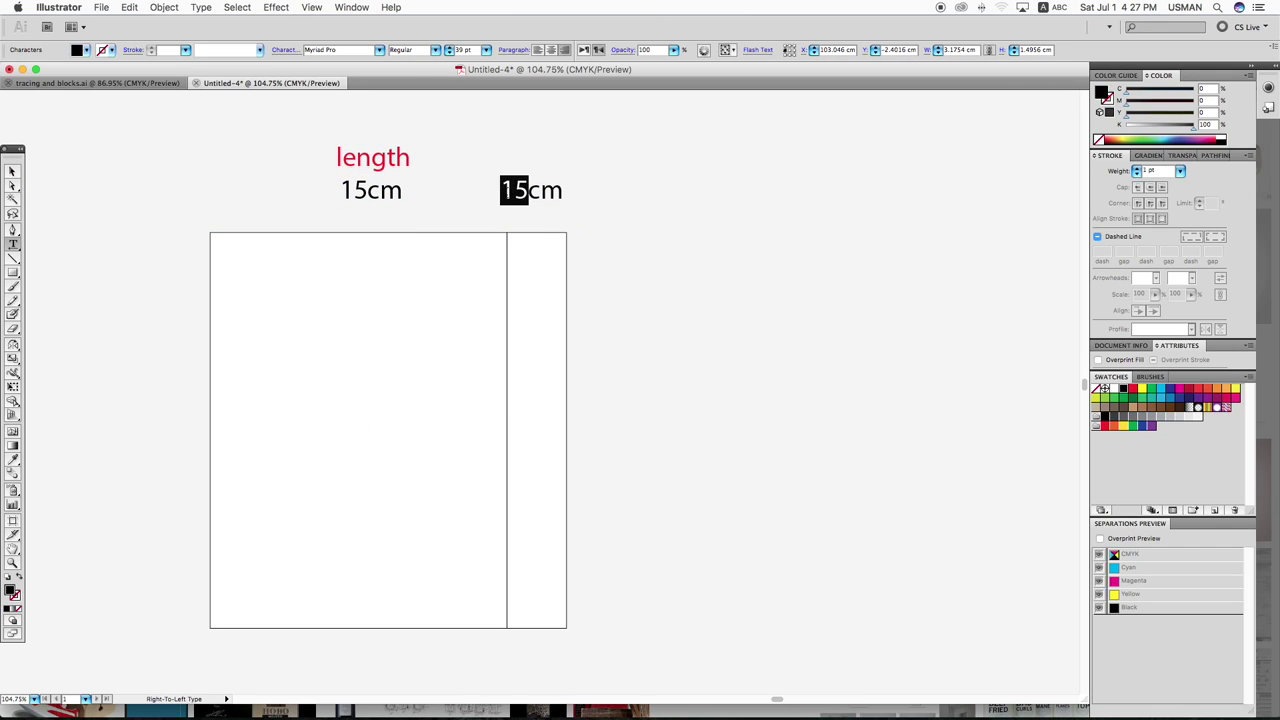
click(17, 172)
drag(398, 157, 530, 157)
double_click(503, 157)
text(width)
click(12, 171)
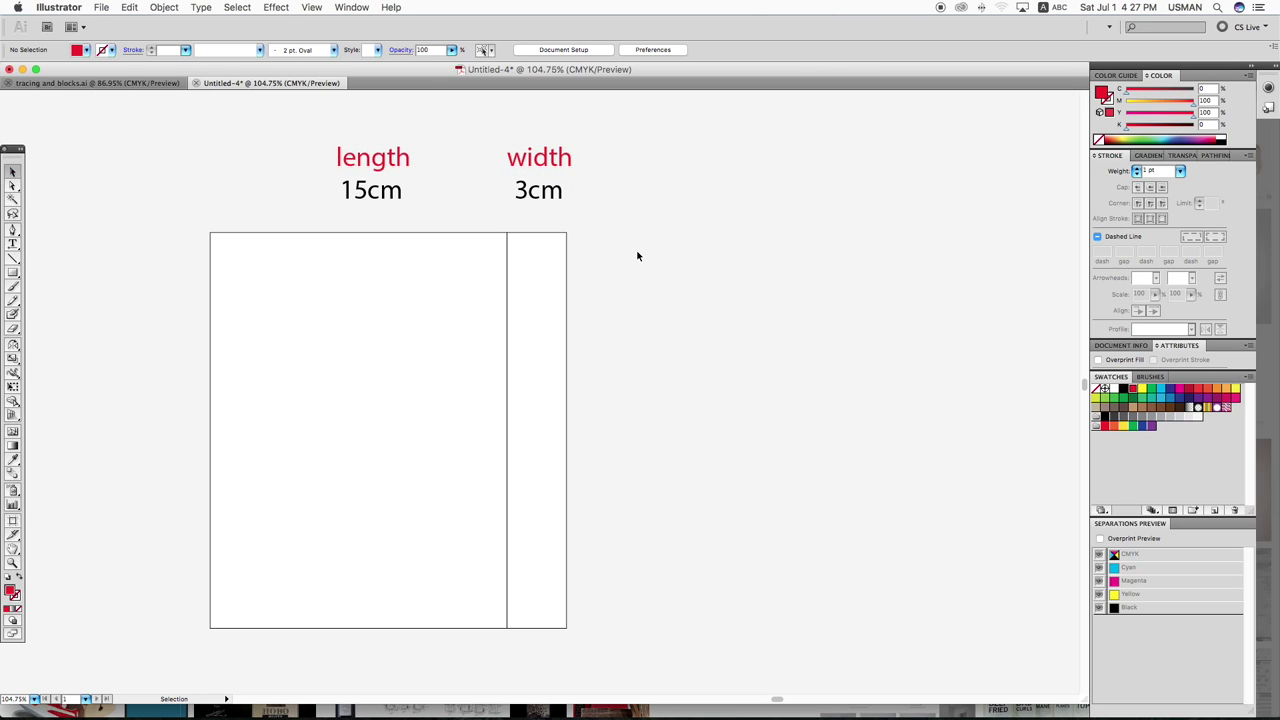
Step: Make the narrow strip 3 cm wide and copy it to its right
key(super+1)
click(541, 249)
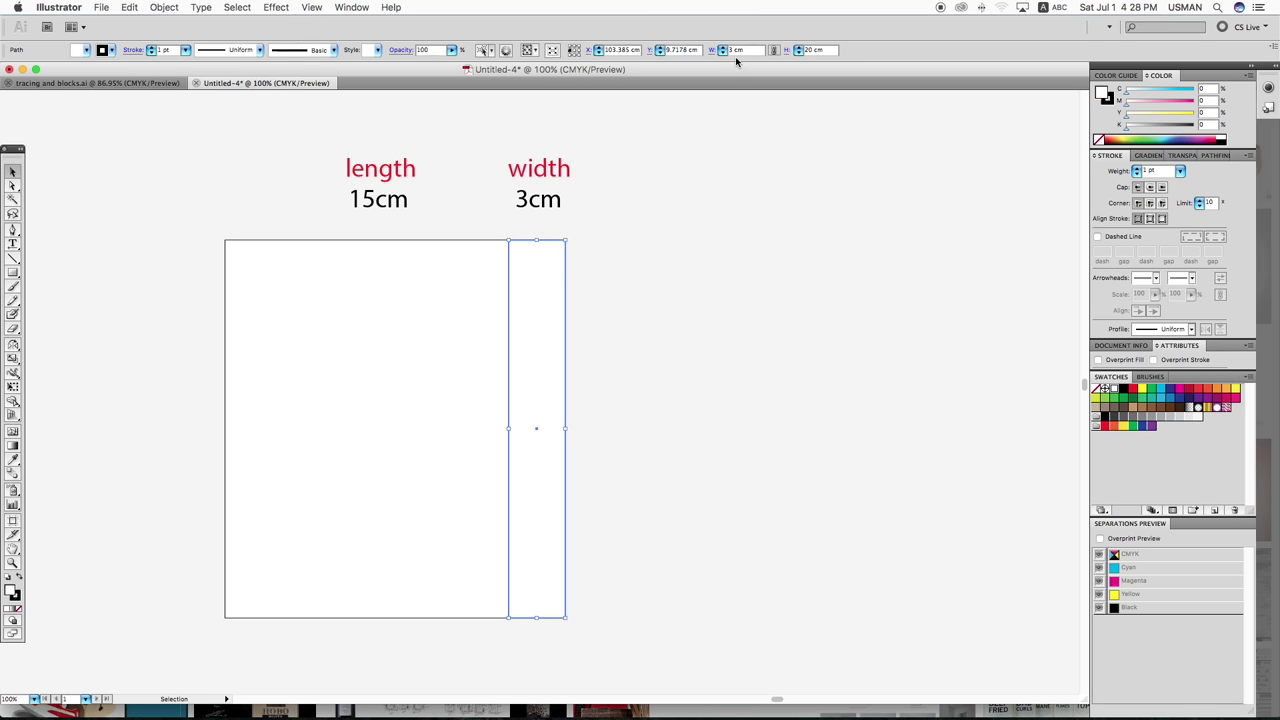
click(571, 226)
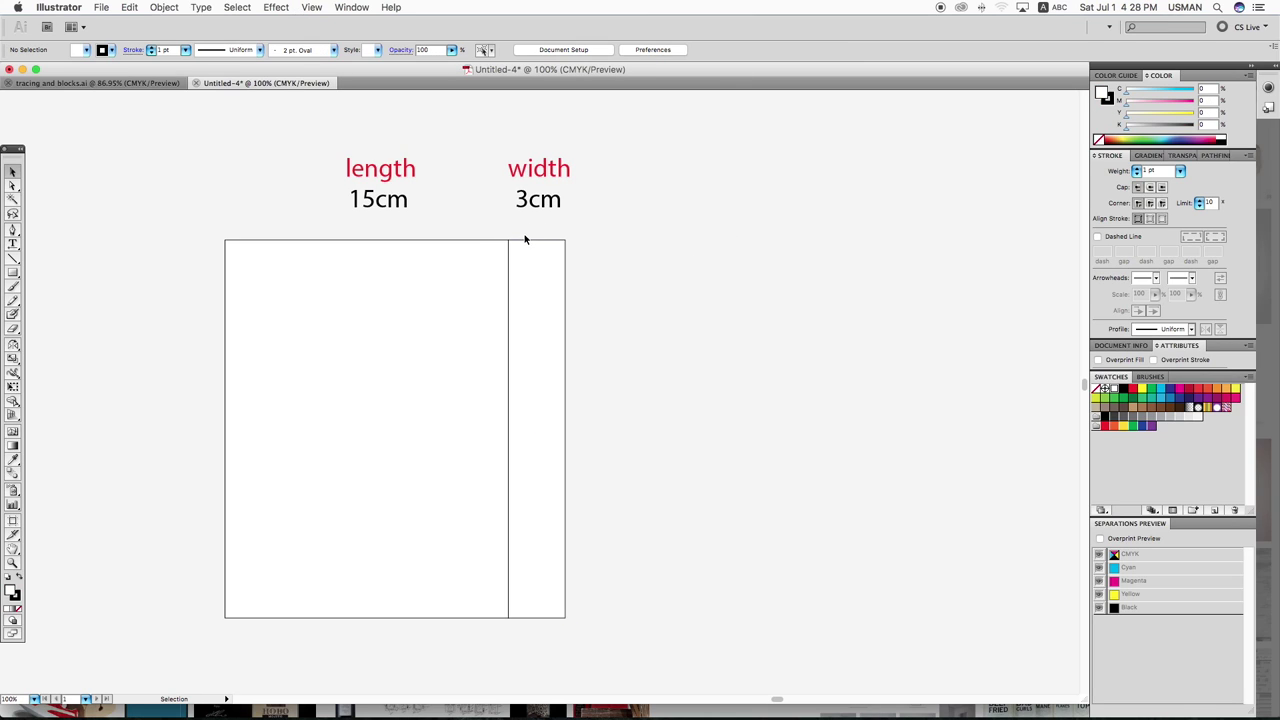
drag(508, 240, 588, 244)
Step: Place the strip copy flush, add a 15cm panel after the strips, and copy labels in
key(super+z)
click(636, 244)
drag(284, 245, 622, 242)
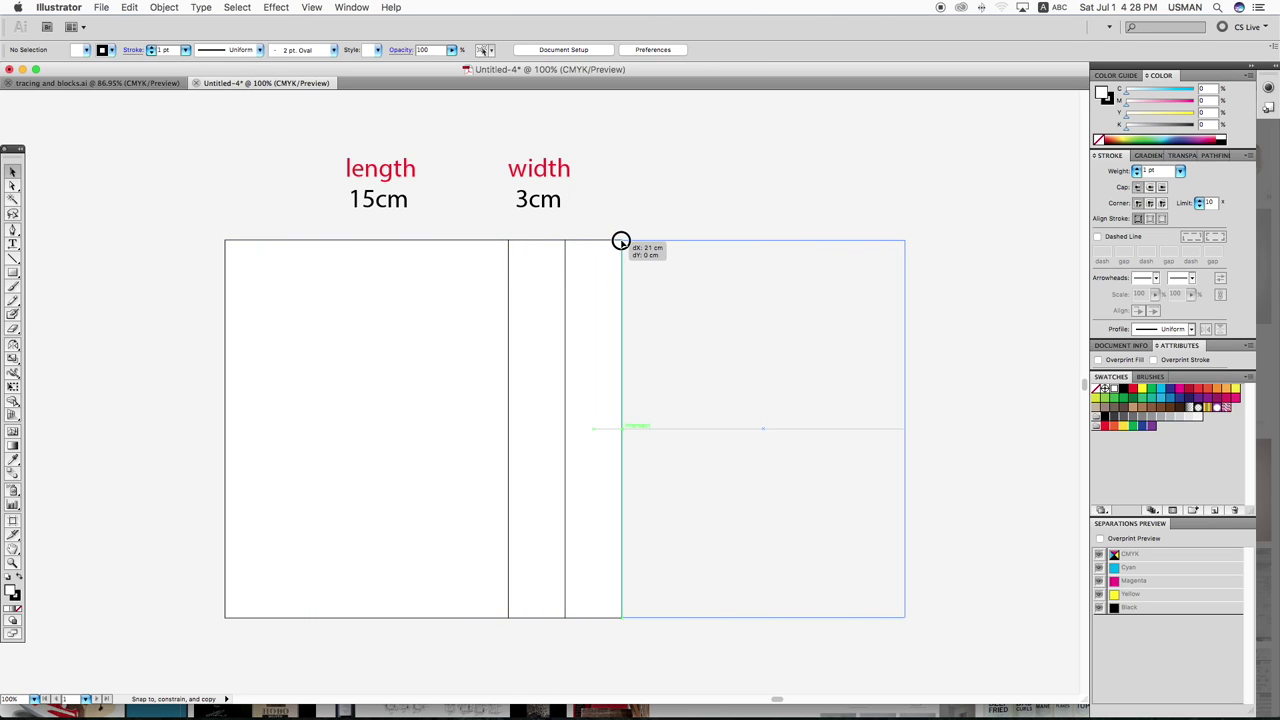
mouse_move(557, 205)
mouse_down()
mouse_move(608, 262)
mouse_move(545, 260)
mouse_up()
mouse_move(380, 200)
mouse_down()
mouse_move(373, 260)
mouse_move(745, 277)
mouse_up()
click(505, 278)
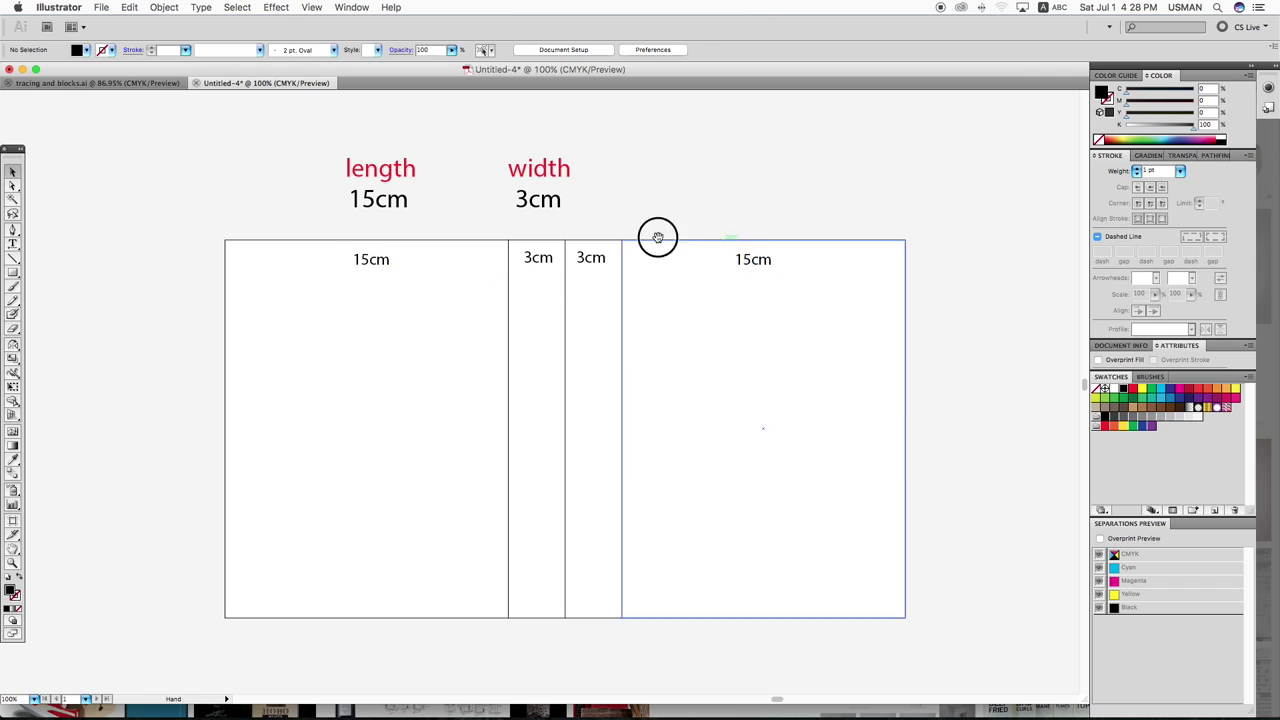
Step: Label the new 15cm panel, add two 3cm strips at the right end, and copy a panel left
scroll(700, 237, right, 3)
drag(437, 220, 530, 306)
drag(520, 249, 914, 240)
click(914, 289)
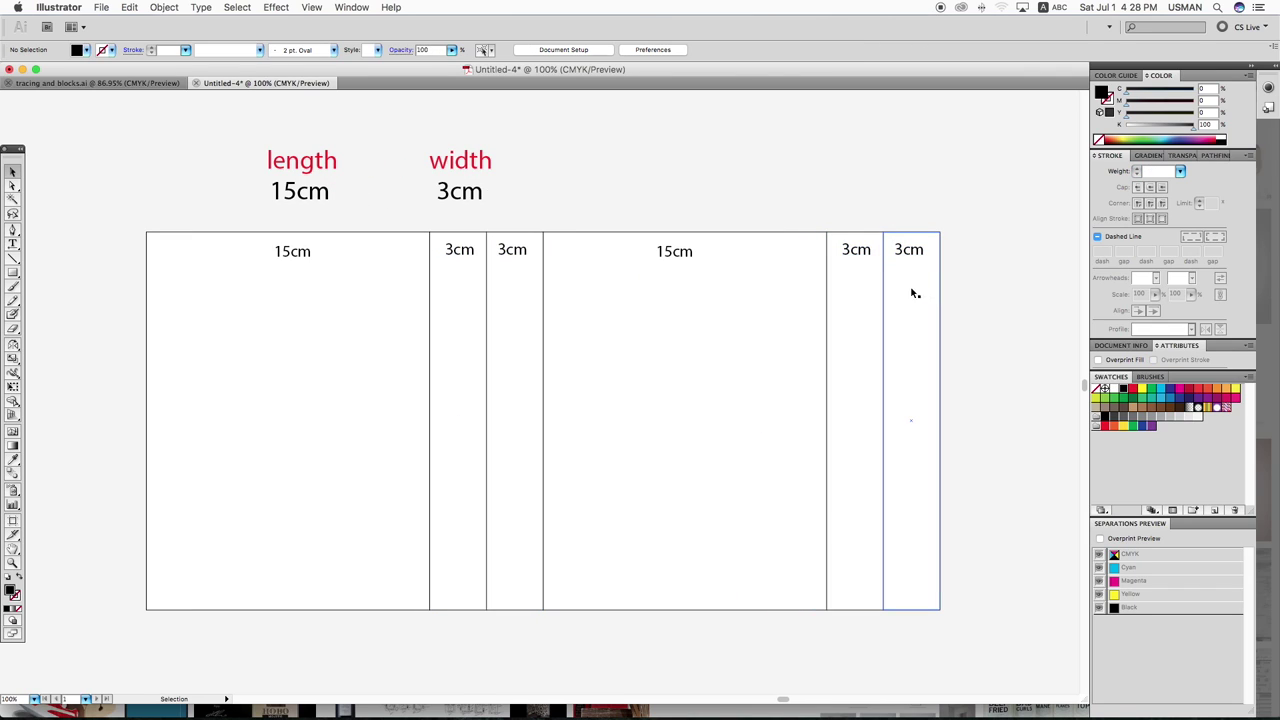
scroll(560, 257, left, 2)
drag(461, 344, 178, 344)
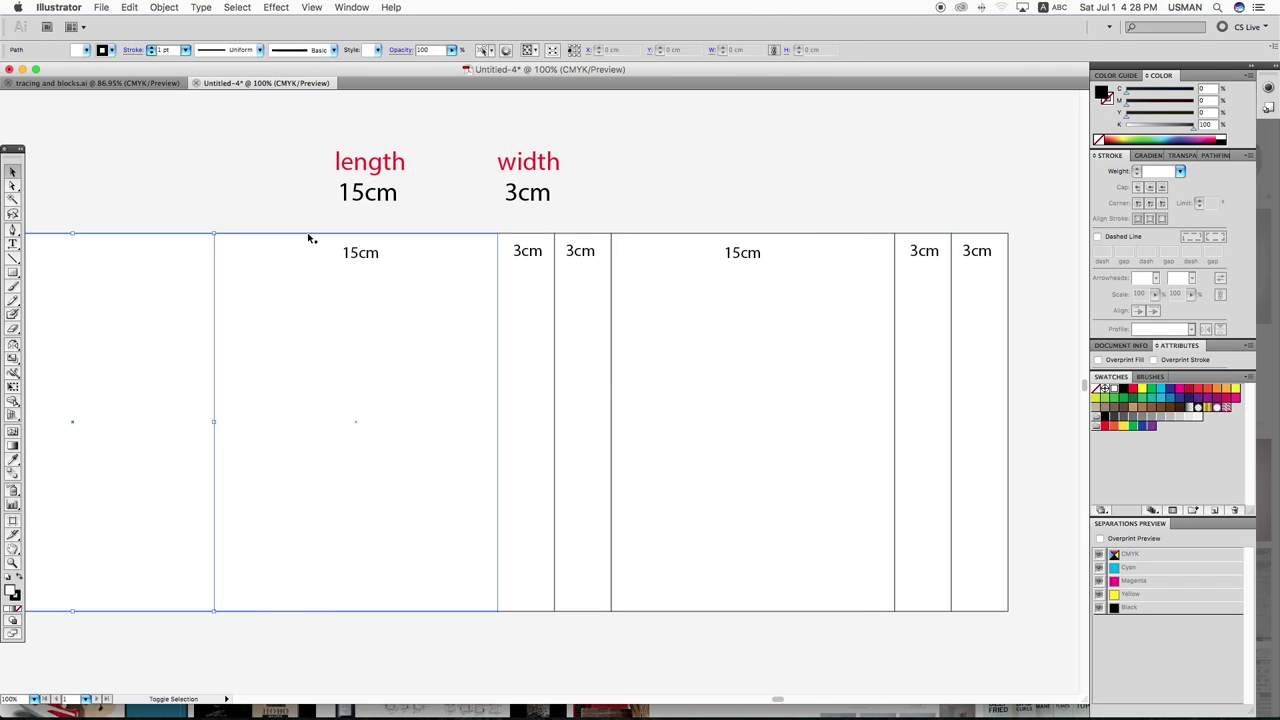
Step: Narrow the left panel to 2 cm and label it 1.5cm in smaller text
key(Return)
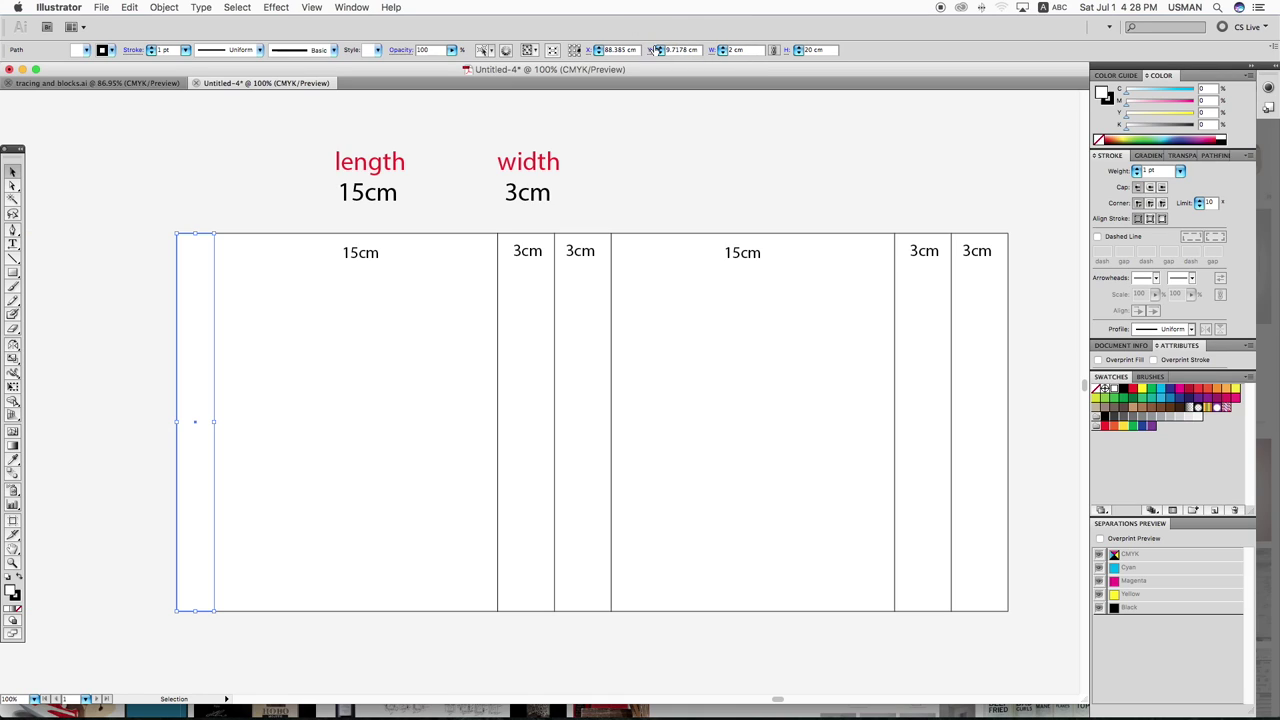
drag(360, 252, 195, 252)
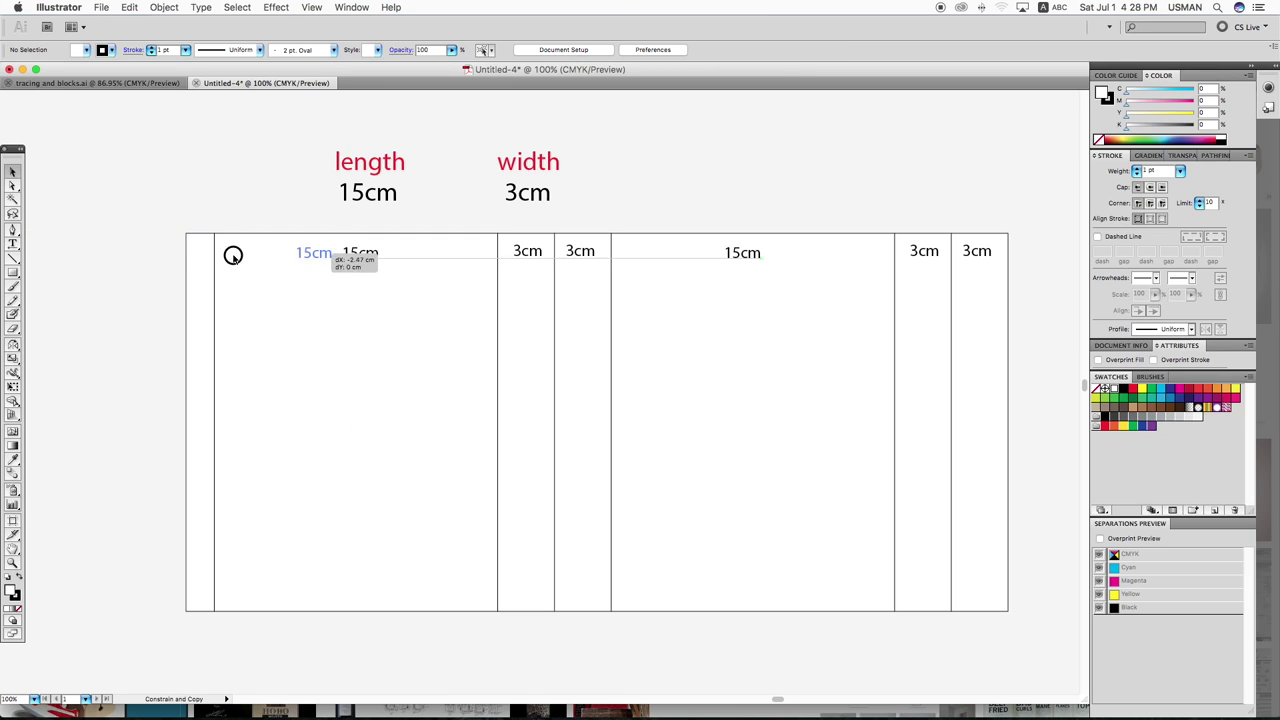
text(1.5)
key(Escape)
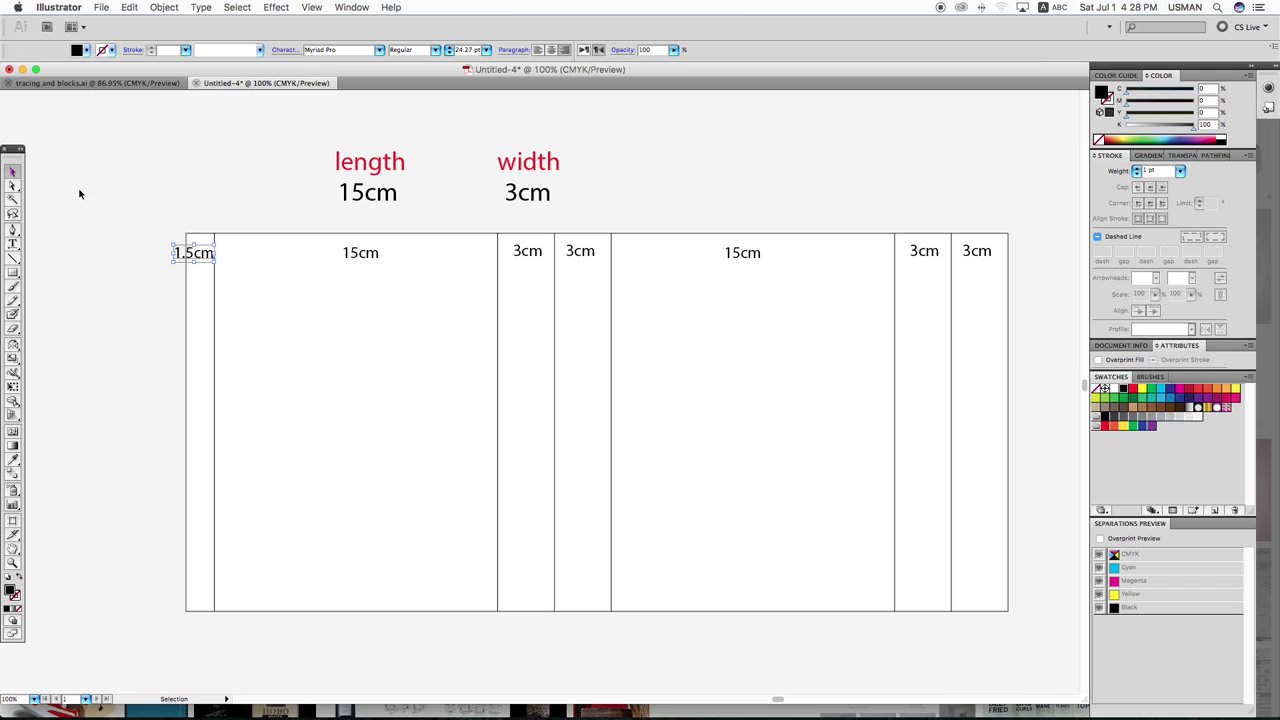
drag(174, 243, 190, 249)
click(211, 265)
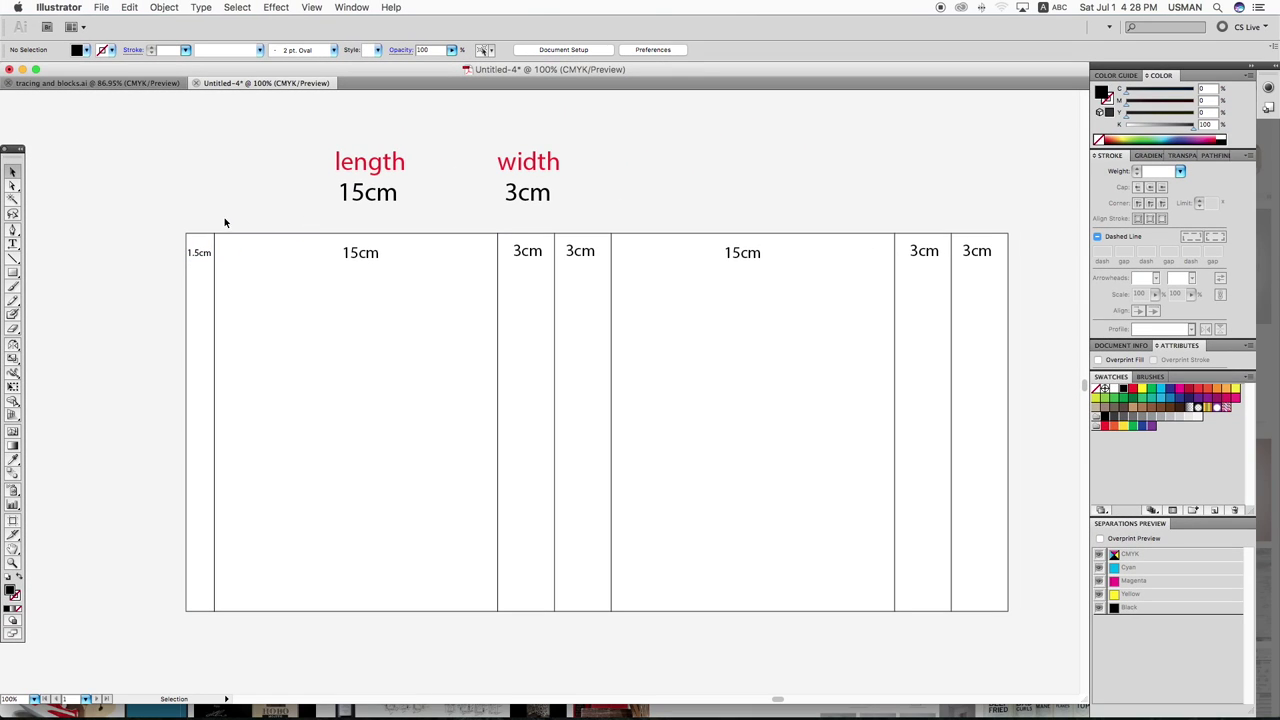
Step: Add the red note 'this is bag pasting' beside the 1.5cm glue flap
drag(390, 168, 158, 212)
double_click(104, 206)
text(this)
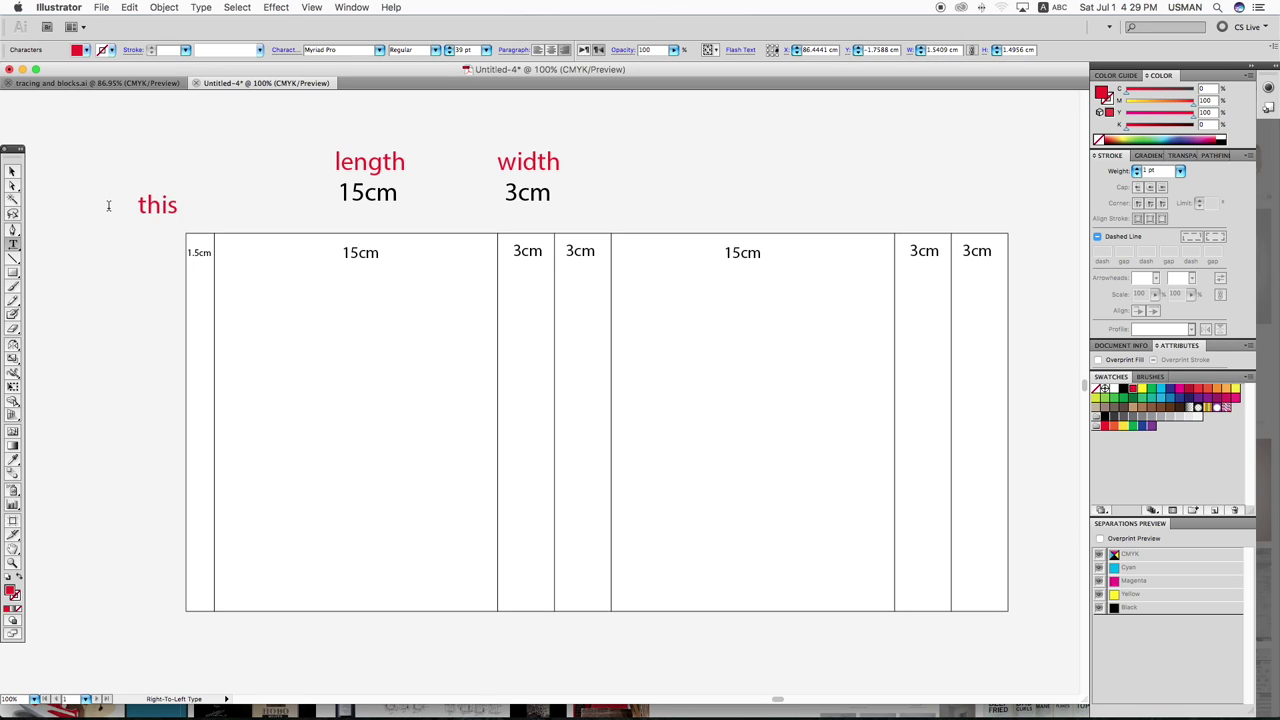
text( pasteing)
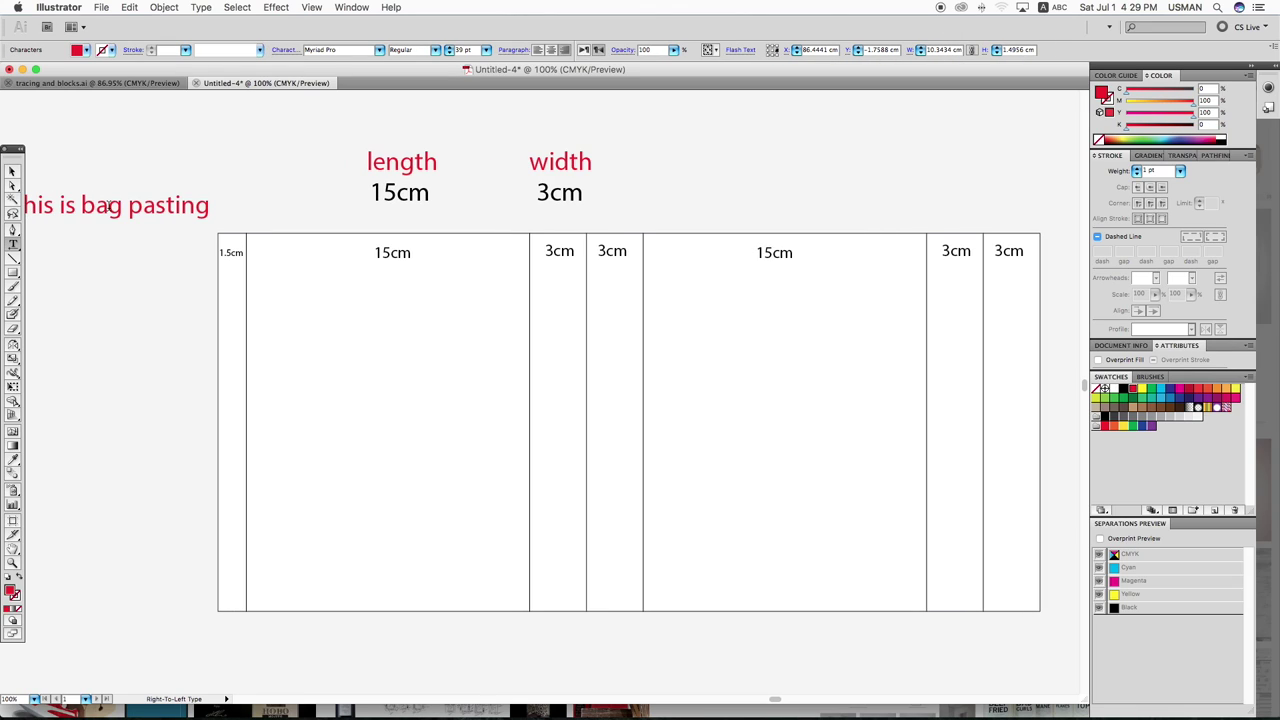
click(10, 170)
drag(136, 200, 171, 245)
click(205, 290)
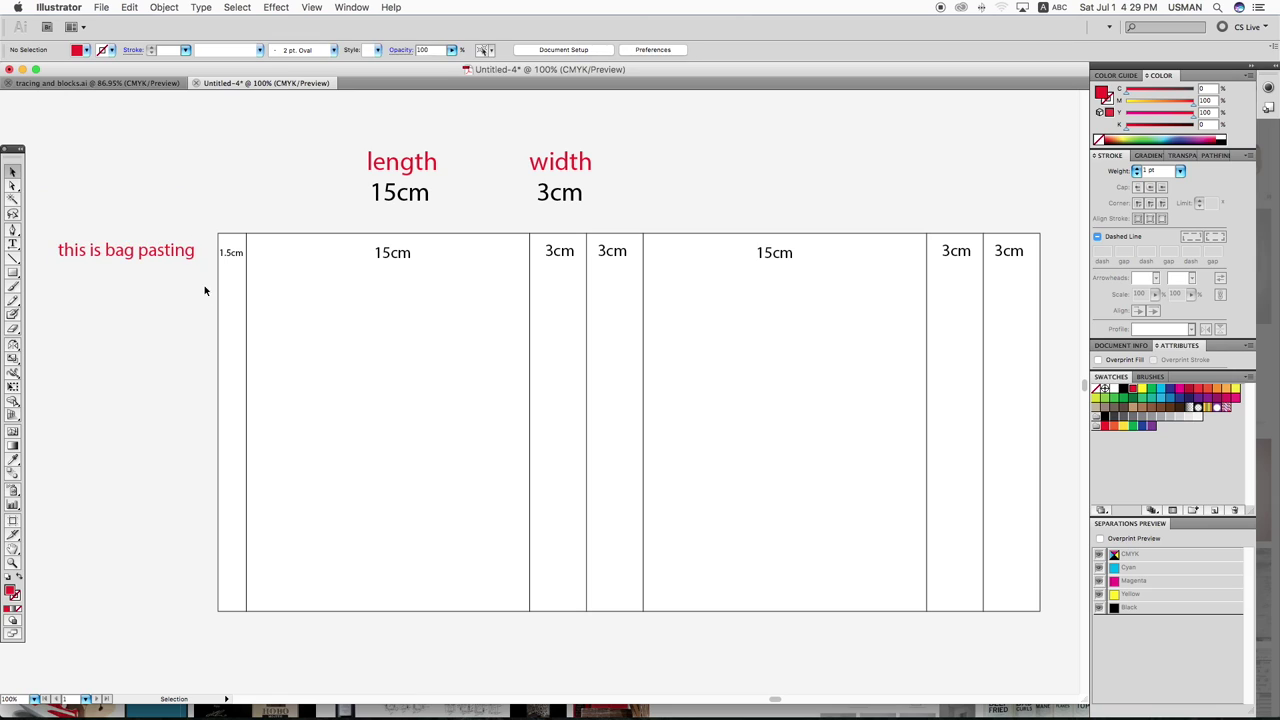
drag(214, 310, 240, 405)
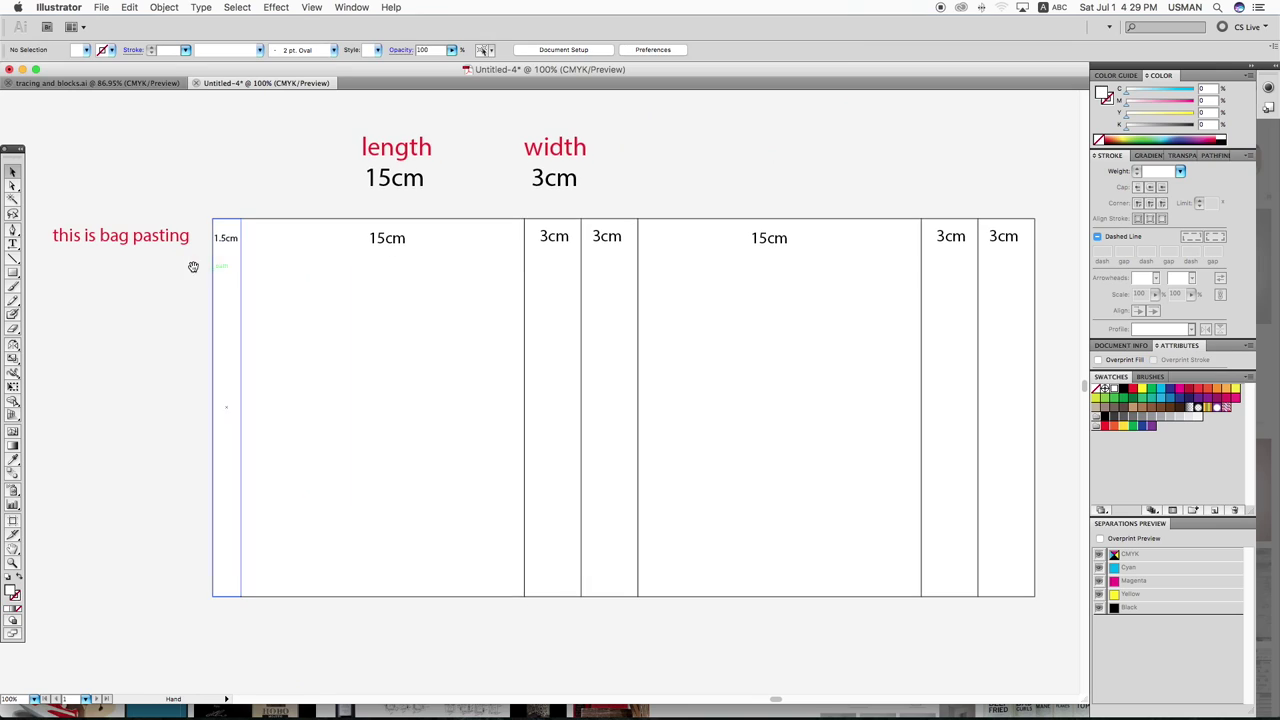
click(194, 266)
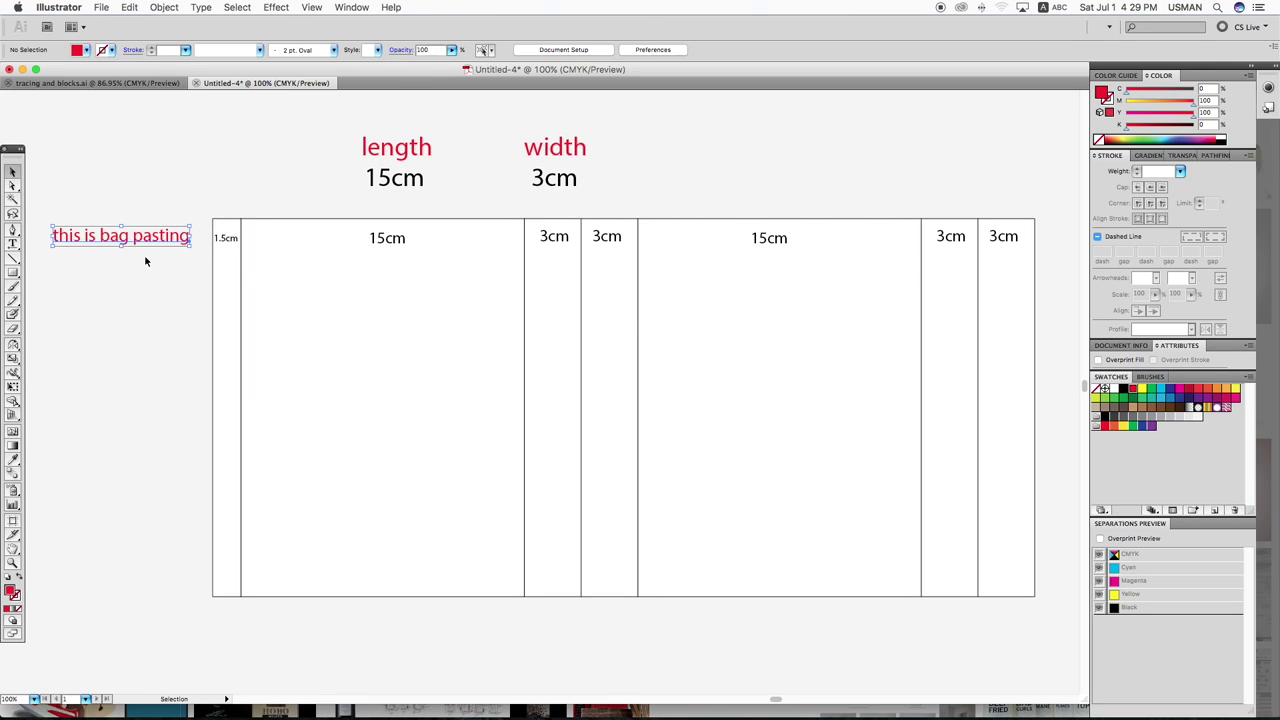
Step: Delete the pasting note and the length and width headings
key(super+z)
scroll(543, 374, down, 3)
scroll(603, 317, up, 2)
drag(394, 275, 546, 260)
key(Delete)
Step: Group all the column rectangles together
drag(154, 437, 940, 537)
right_click(957, 470)
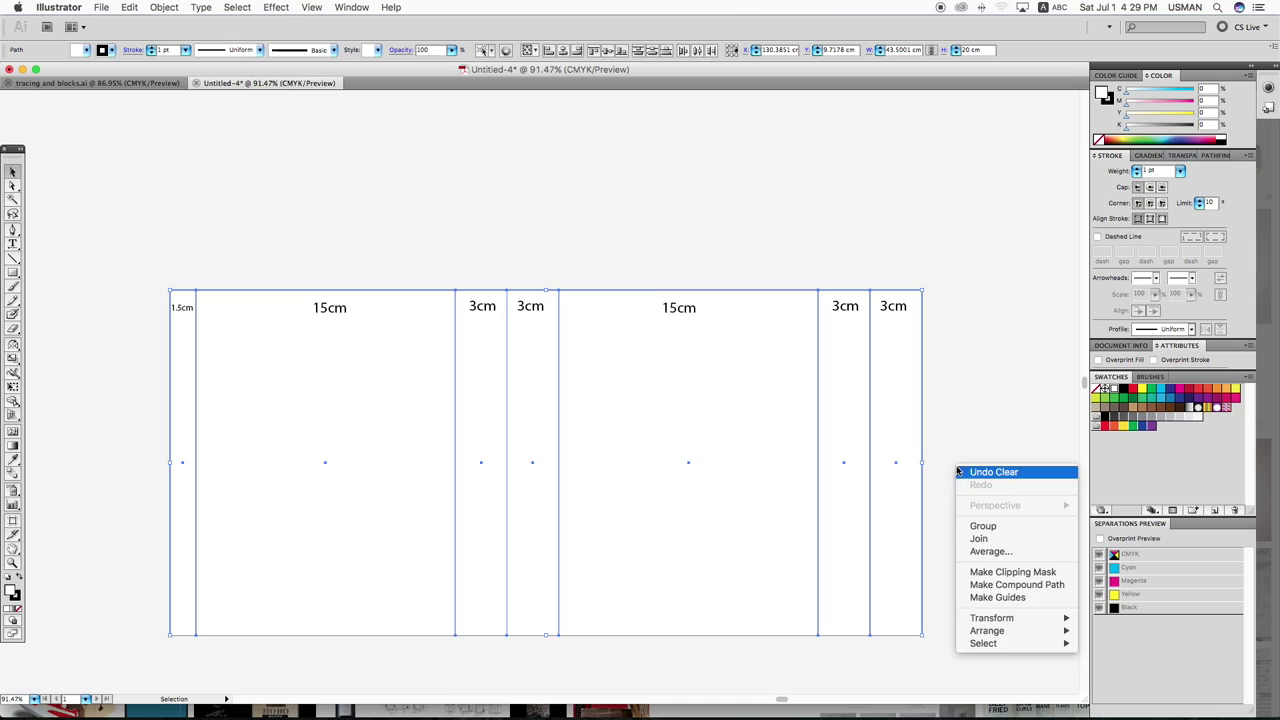
click(978, 526)
click(933, 627)
Step: Copy the column group above the original and shorten it into a shallow top strip
drag(923, 642, 922, 288)
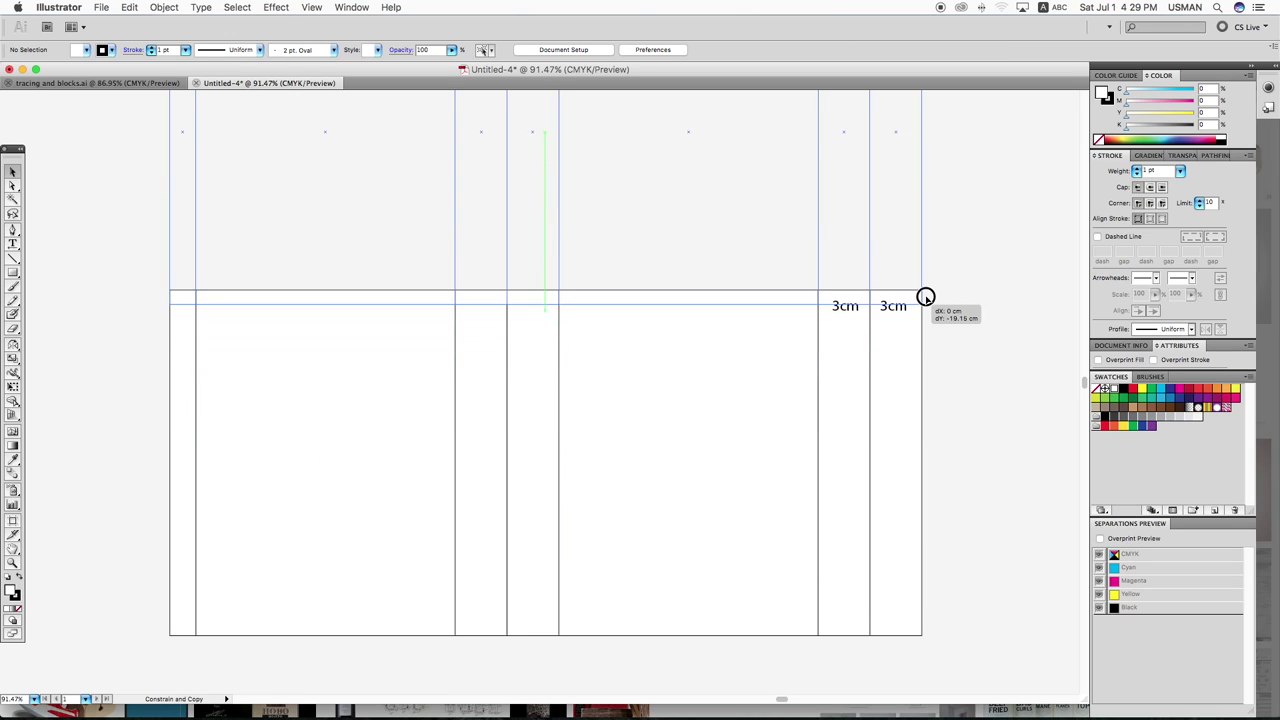
scroll(491, 292, up, 3)
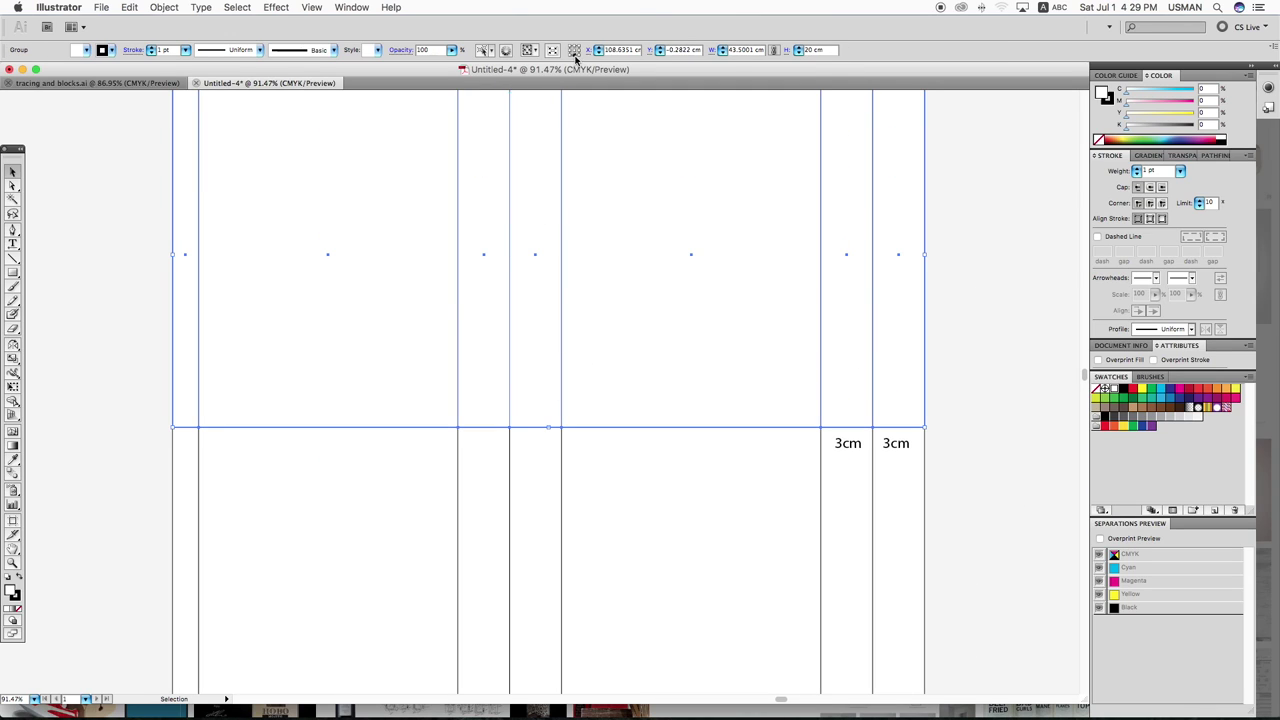
key(Delete)
key(a)
scroll(620, 400, down, 1)
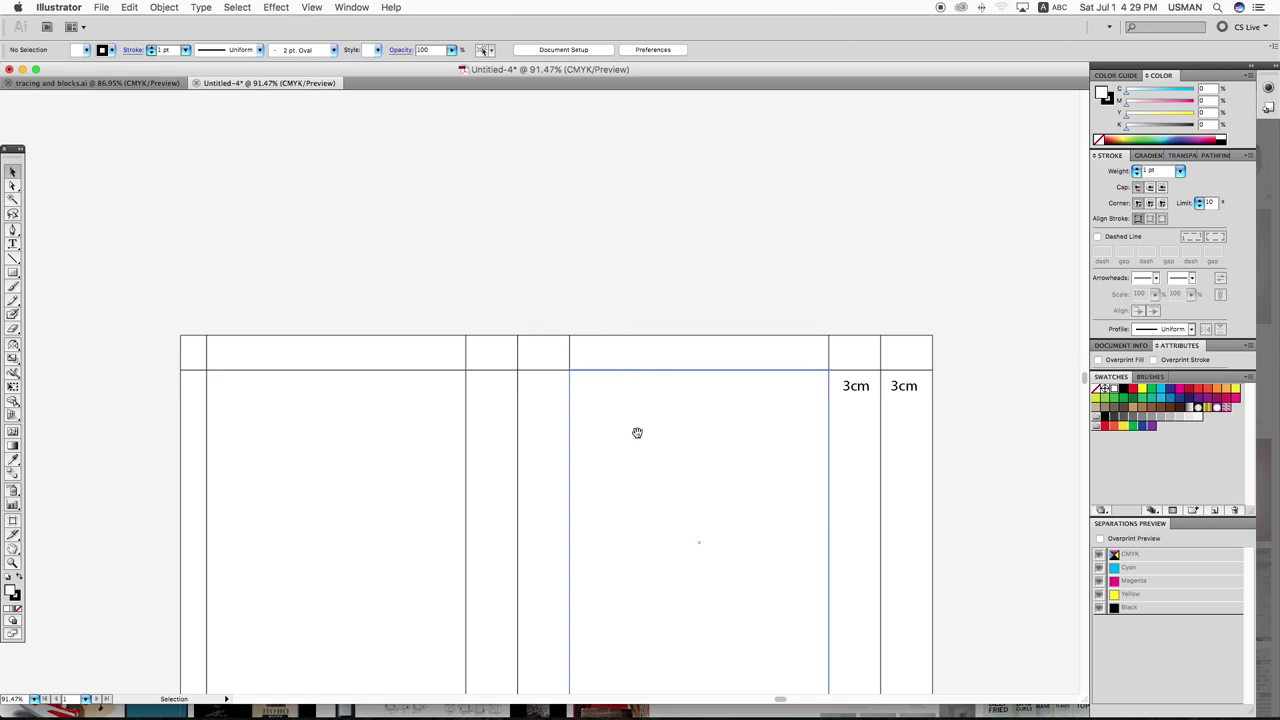
scroll(640, 370, down, 3)
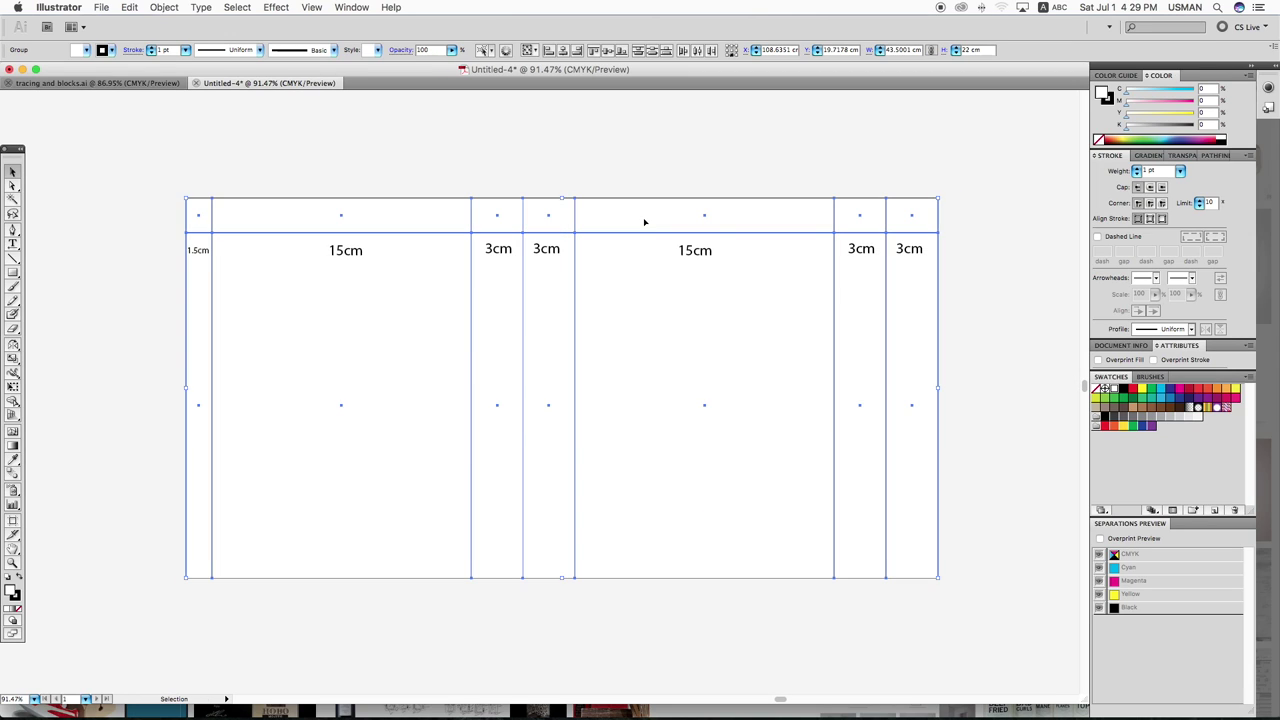
drag(588, 221, 591, 283)
key(z)
drag(106, 200, 791, 509)
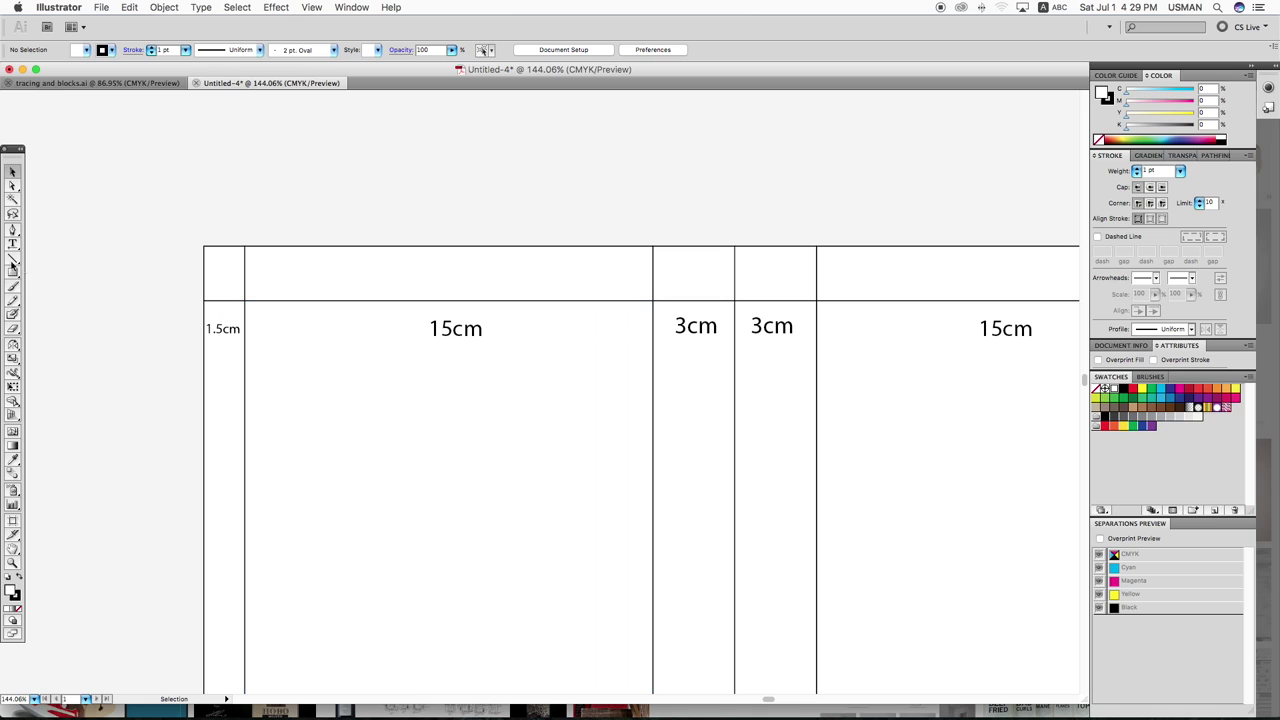
Step: Draw a short red vertical line with arrowheads at both ends beside the top strip
drag(192, 252, 192, 290)
click(1133, 388)
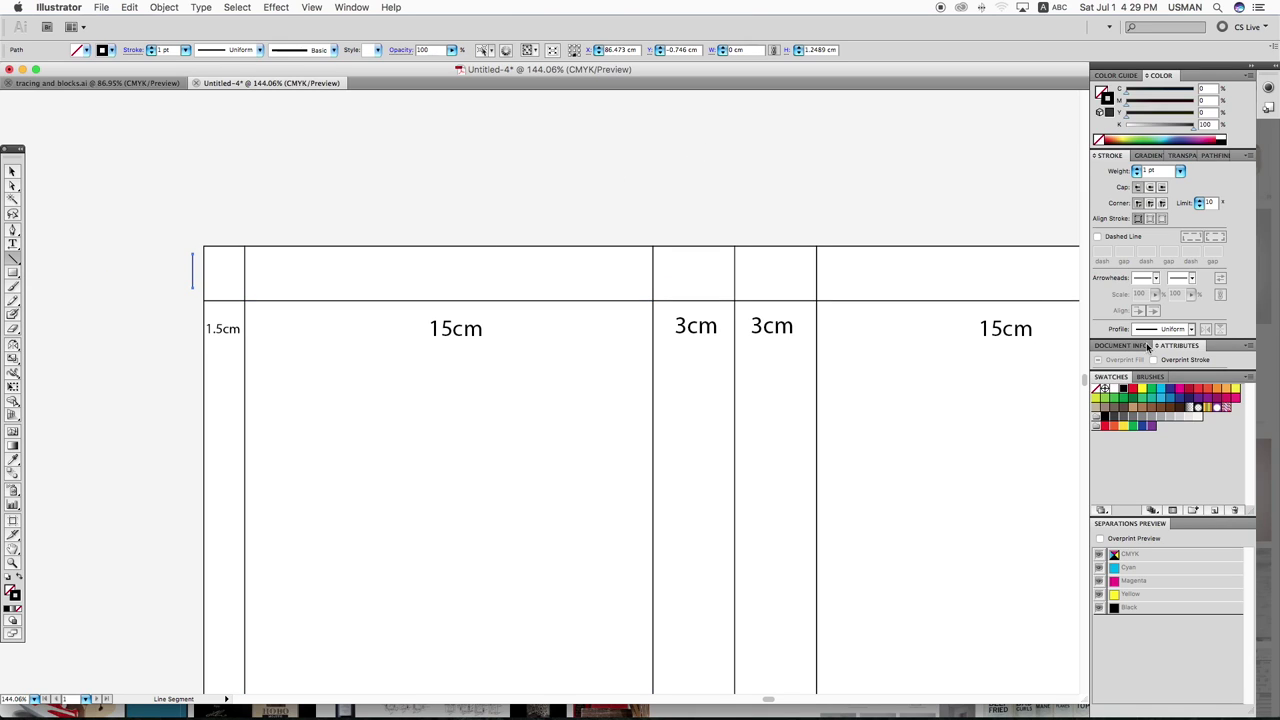
click(1155, 277)
click(1177, 300)
click(1191, 277)
click(1213, 300)
Step: Add a vertically rotated '2cm' label next to the red arrow
drag(208, 325, 146, 265)
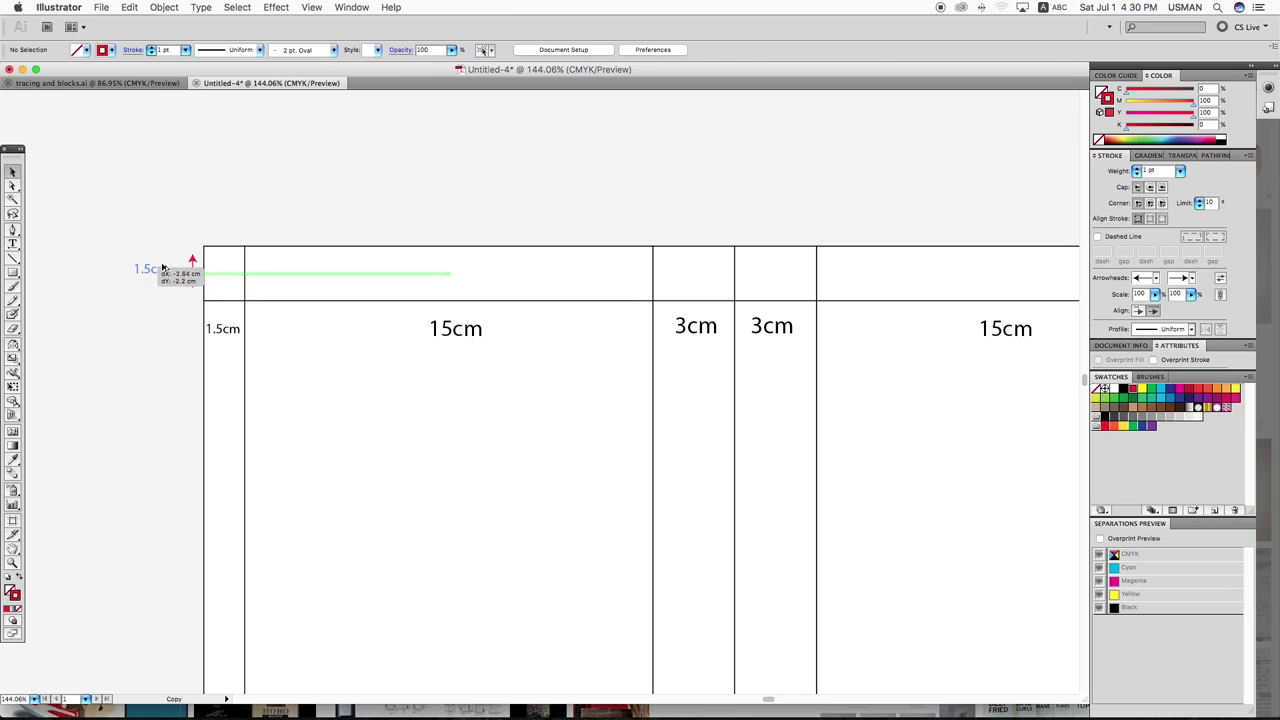
double_click(155, 268)
text(2cm)
key(Escape)
drag(142, 243, 180, 276)
Step: Copy the 2cm arrow and label down to the body's left edge
key(super+minus)
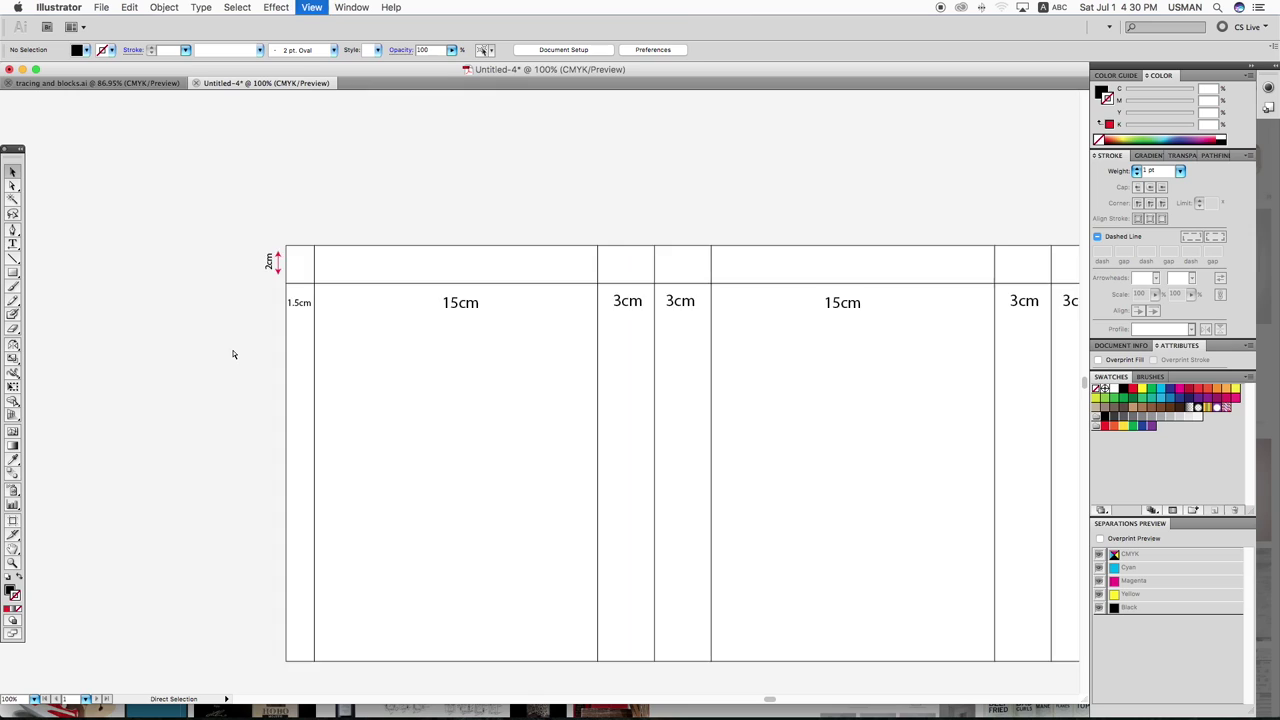
key(super+minus)
drag(484, 357, 308, 228)
drag(140, 143, 755, 460)
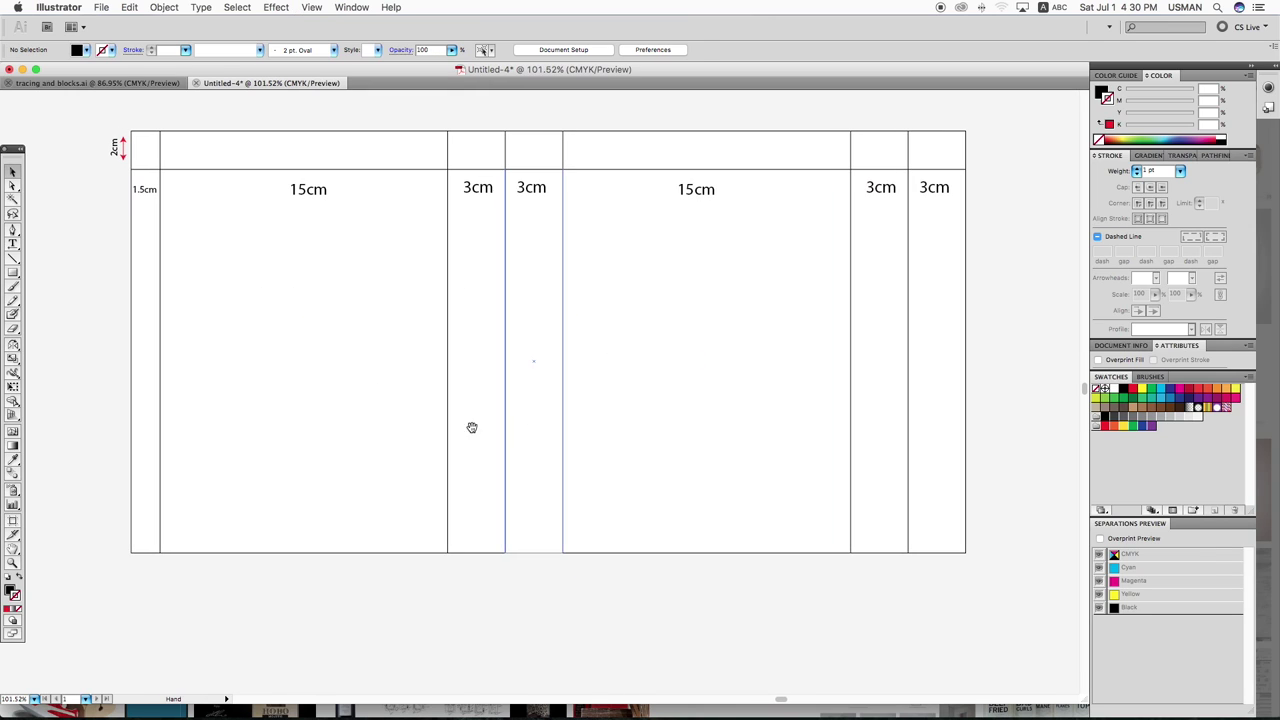
drag(114, 329, 136, 360)
click(109, 182)
drag(115, 147, 115, 345)
Step: Stretch the copied arrow across the body height and place its 20 cm label alongside
key(t)
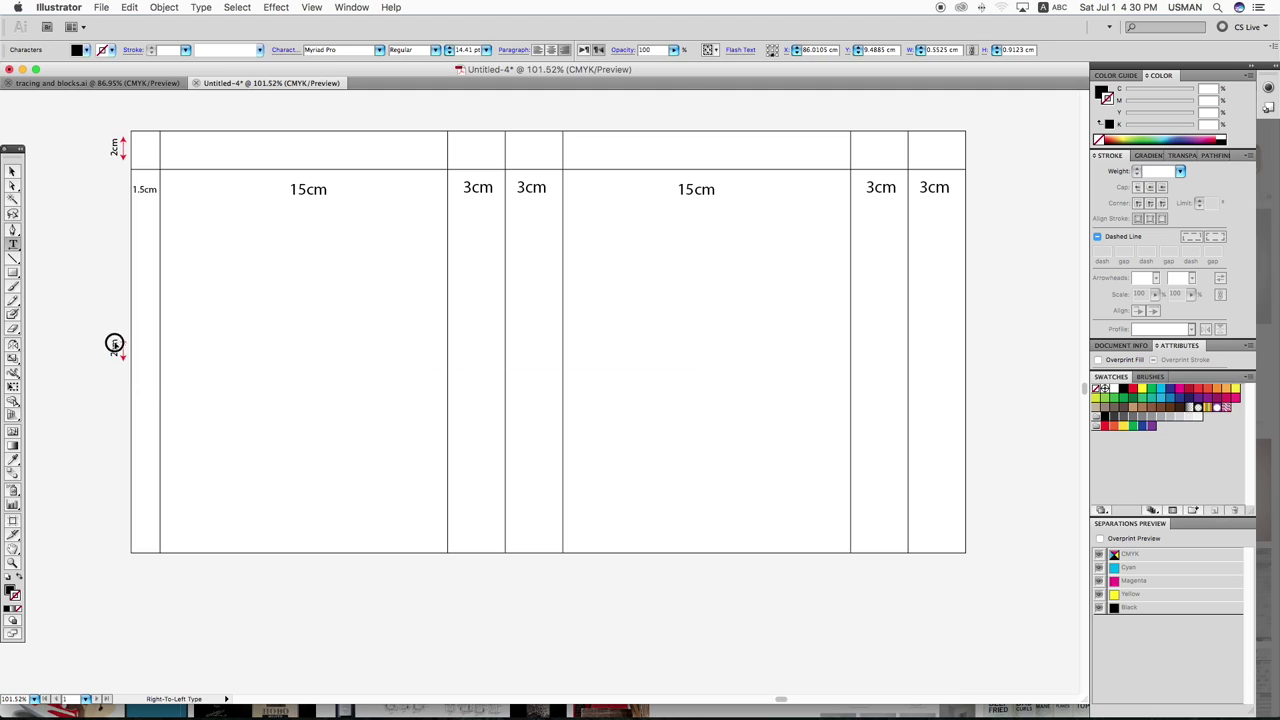
key(Escape)
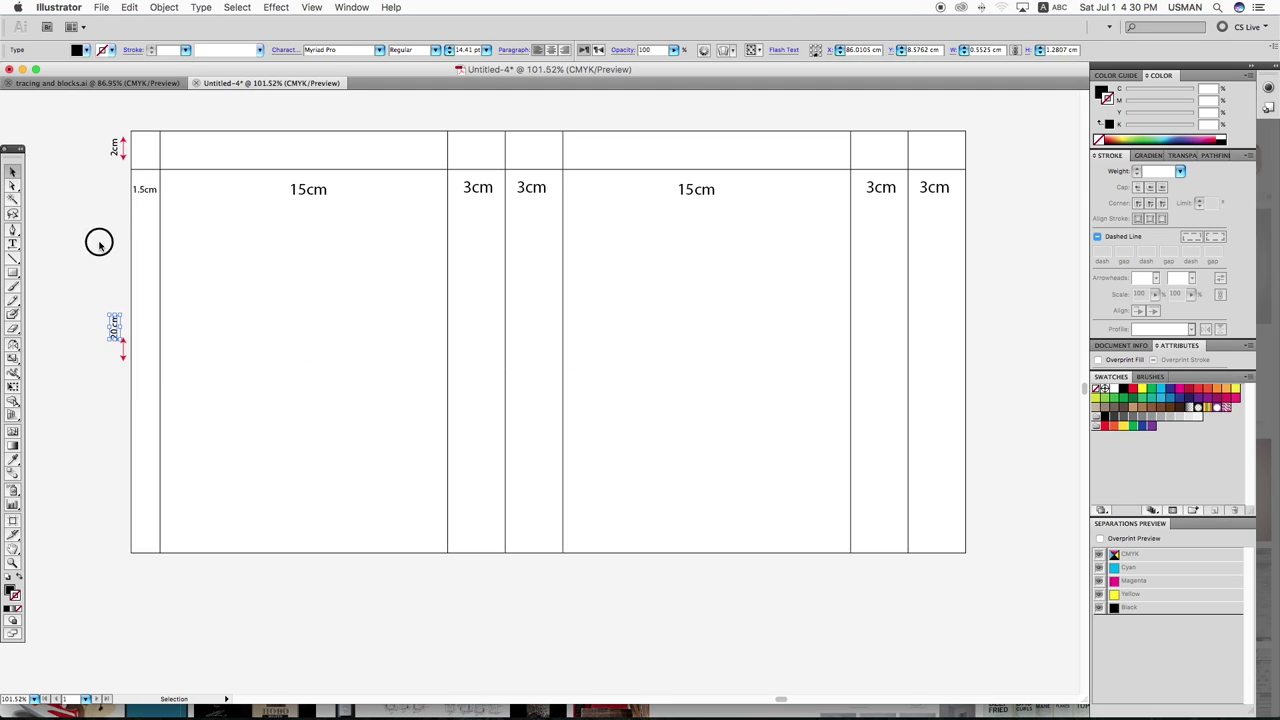
click(120, 345)
drag(123, 334, 170, 172)
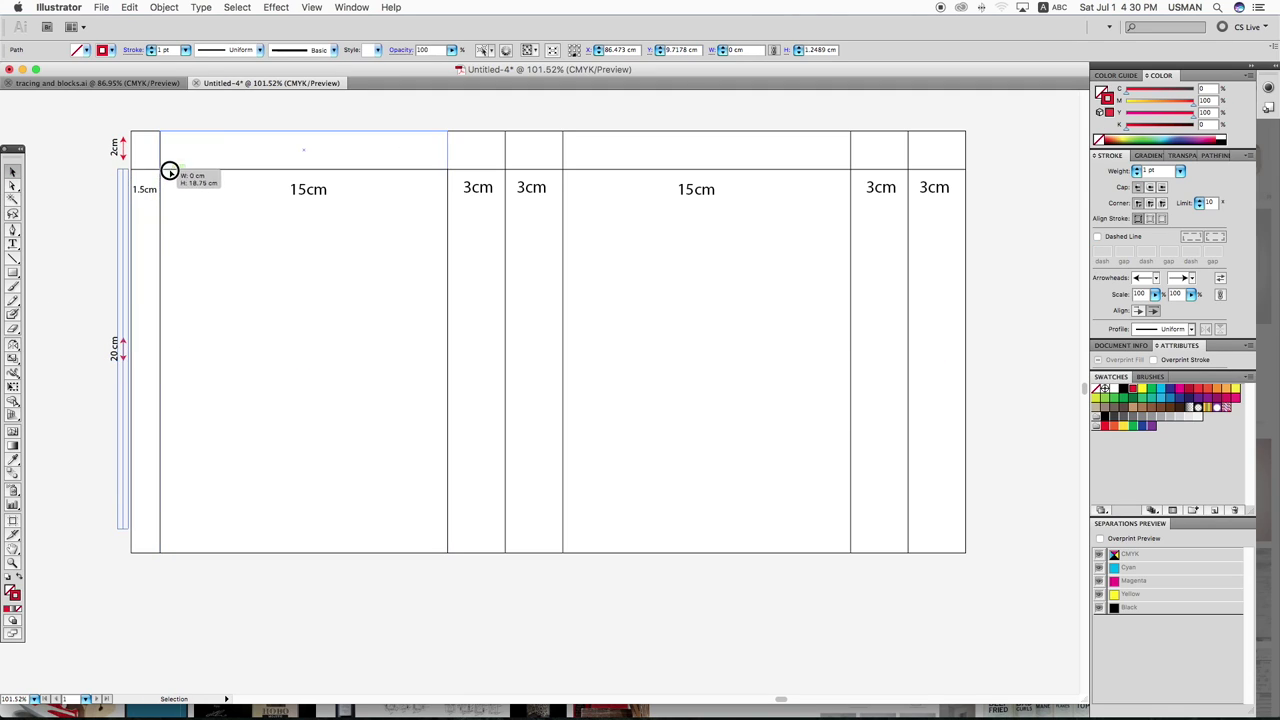
click(75, 404)
click(117, 365)
drag(177, 363, 66, 271)
key(cmd+z)
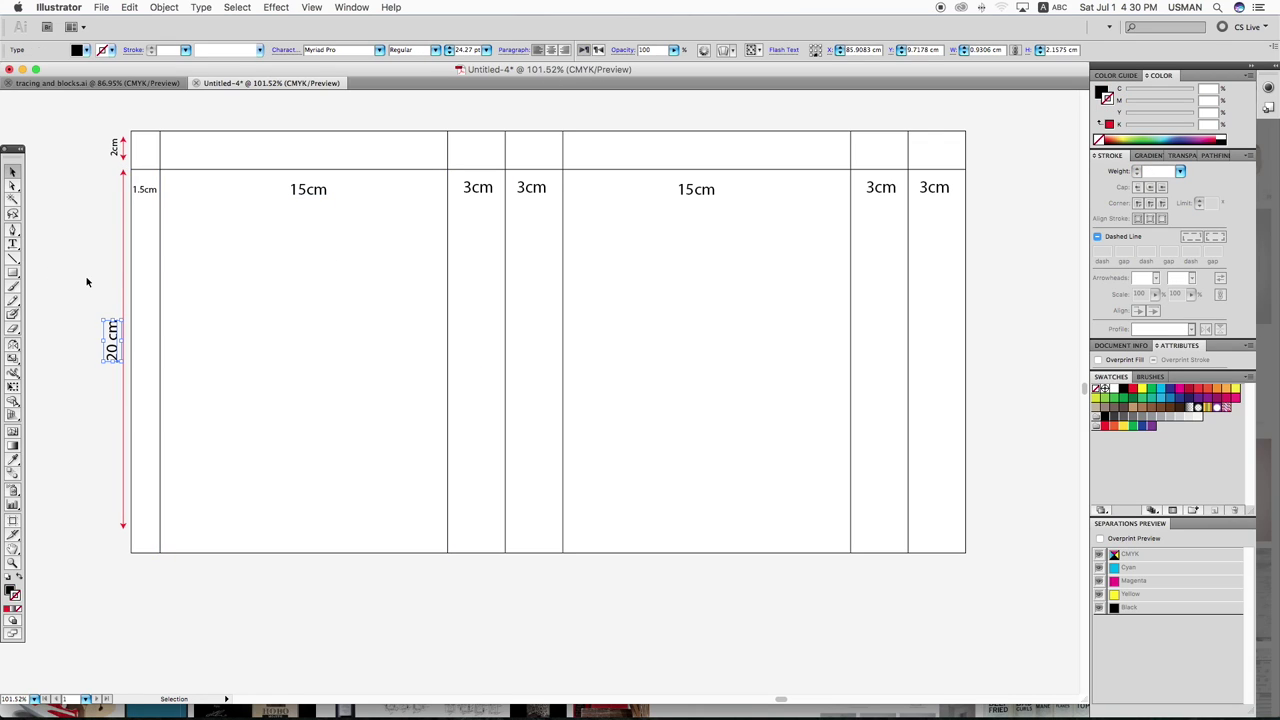
click(89, 354)
Step: Add and enlarge a 'Basic formula' title above the die-line, then delete it
key(cmd+minus)
key(cmd+minus)
scroll(709, 420, up, 2)
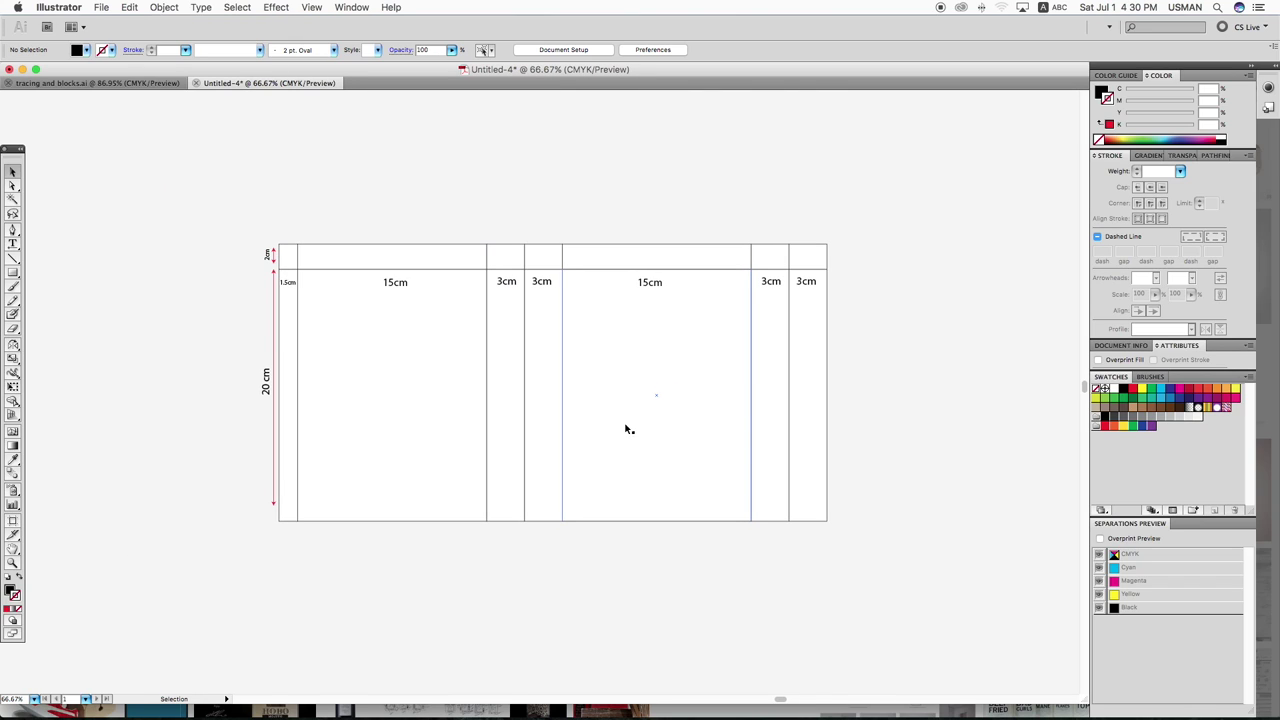
click(15, 252)
click(227, 157)
text(Basic formula)
key(Escape)
drag(249, 146, 843, 171)
click(848, 201)
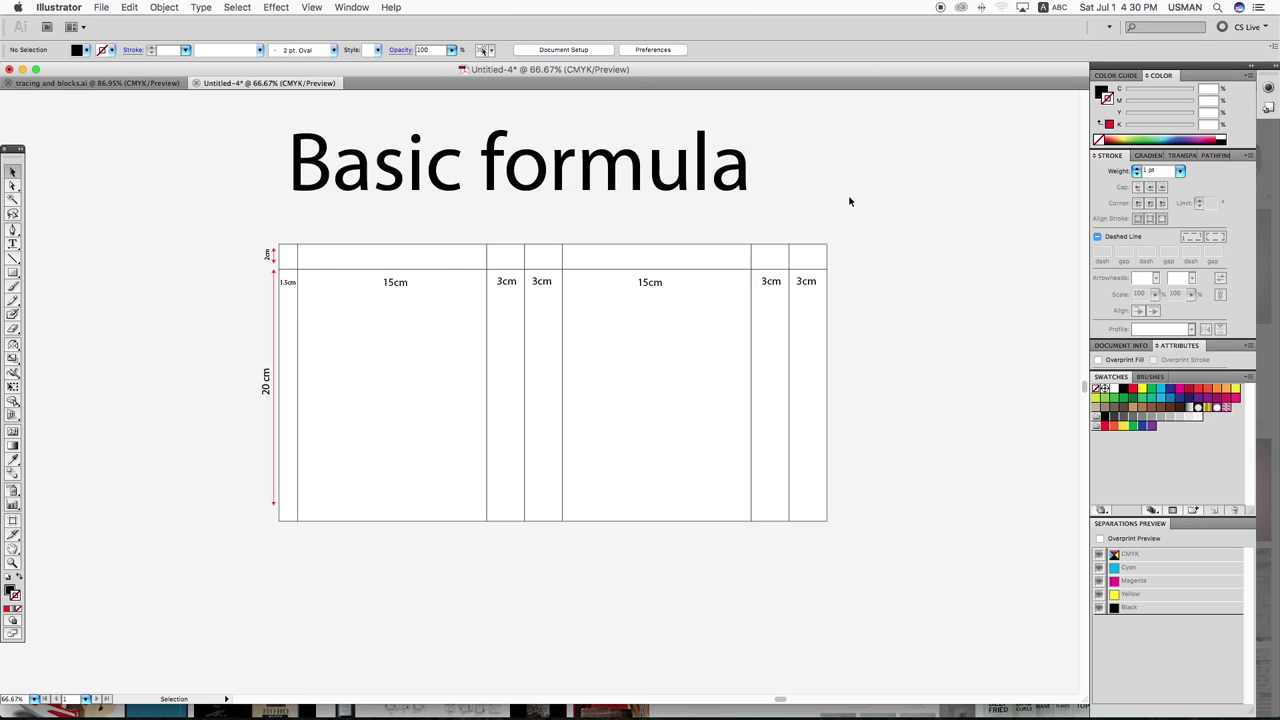
click(745, 173)
key(Delete)
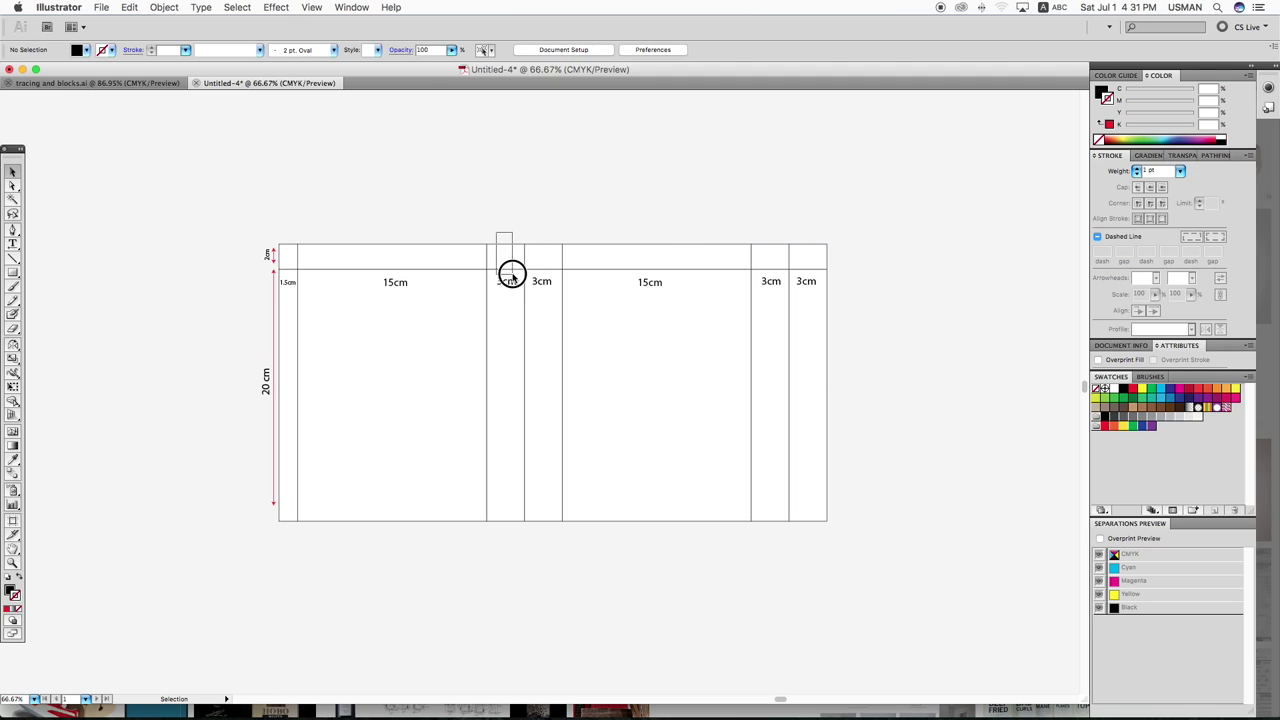
Step: Group all the table pieces together
right_click(508, 229)
click(537, 286)
click(494, 221)
drag(513, 273, 510, 260)
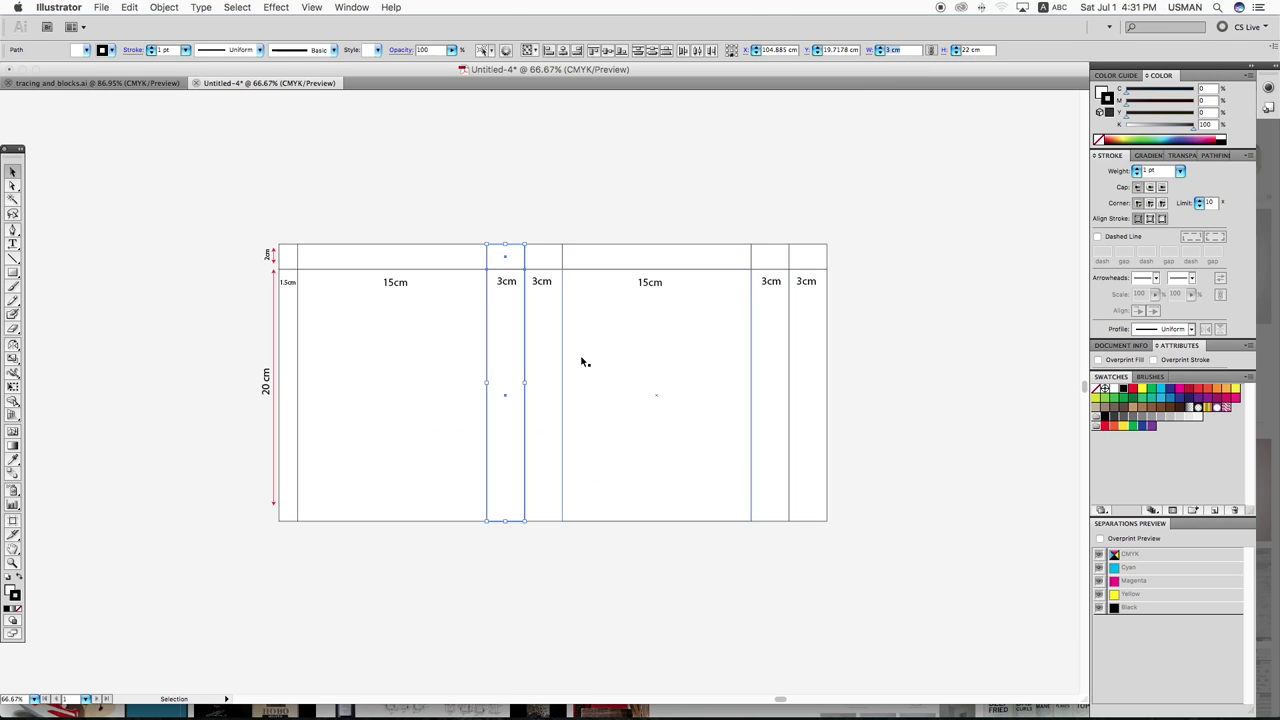
click(594, 543)
Step: Copy the body columns directly below and set the new row's height to 3 cm
scroll(300, 437, down, 3)
mouse_move(300, 437)
mouse_down()
mouse_move(806, 220)
mouse_move(777, 448)
mouse_up()
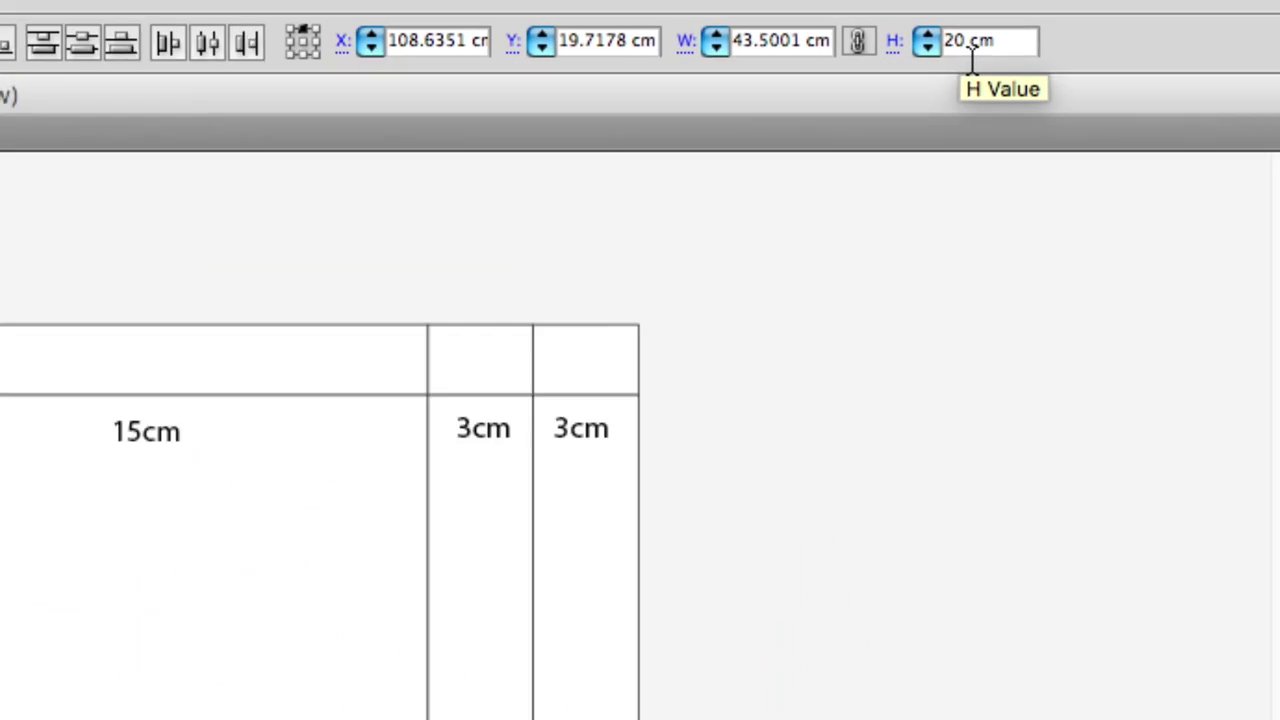
right_click(997, 40)
triple_click(1012, 53)
text(3)
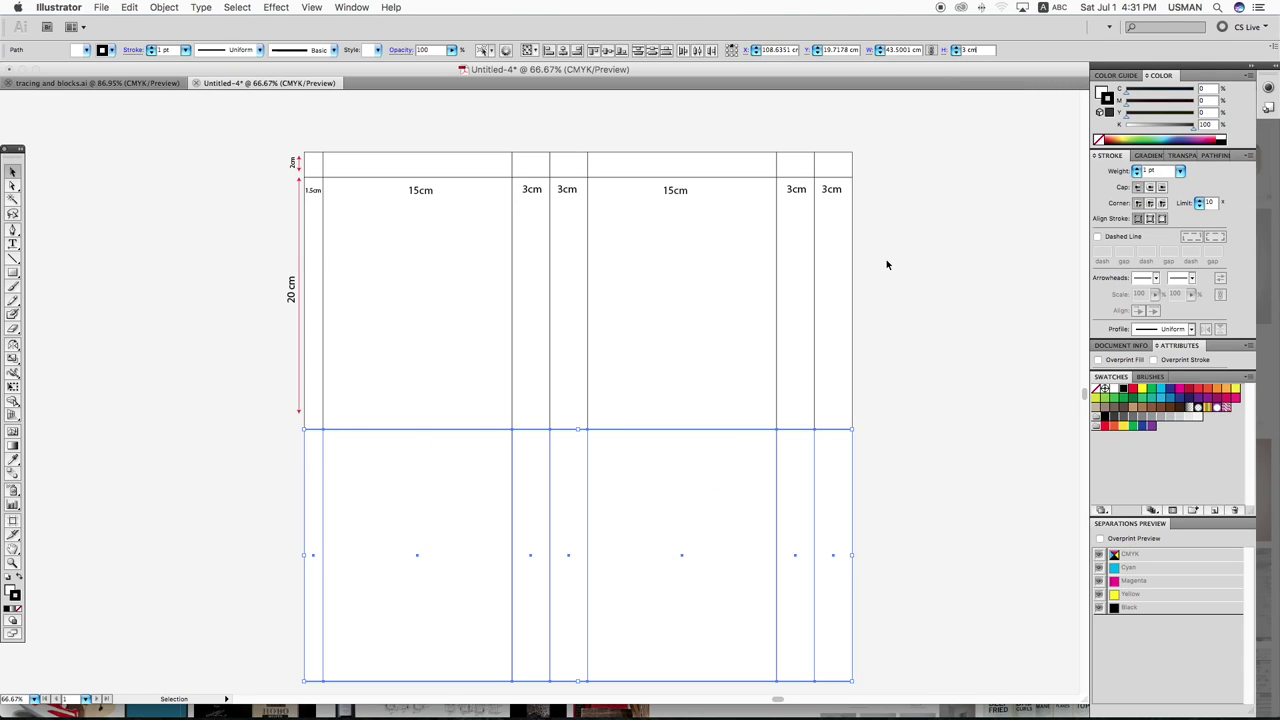
key(Return)
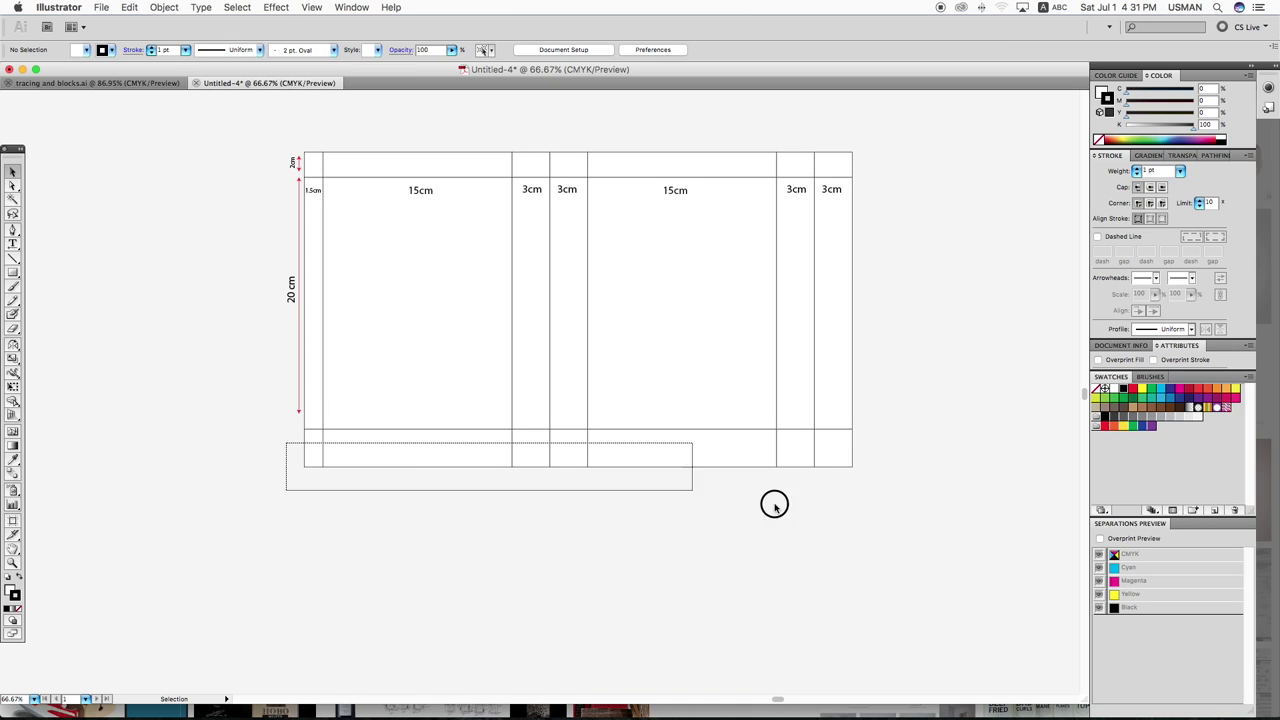
Step: Copy the 3 cm row below itself and enlarge it to 4.5 cm tall
drag(786, 449, 778, 484)
click(978, 50)
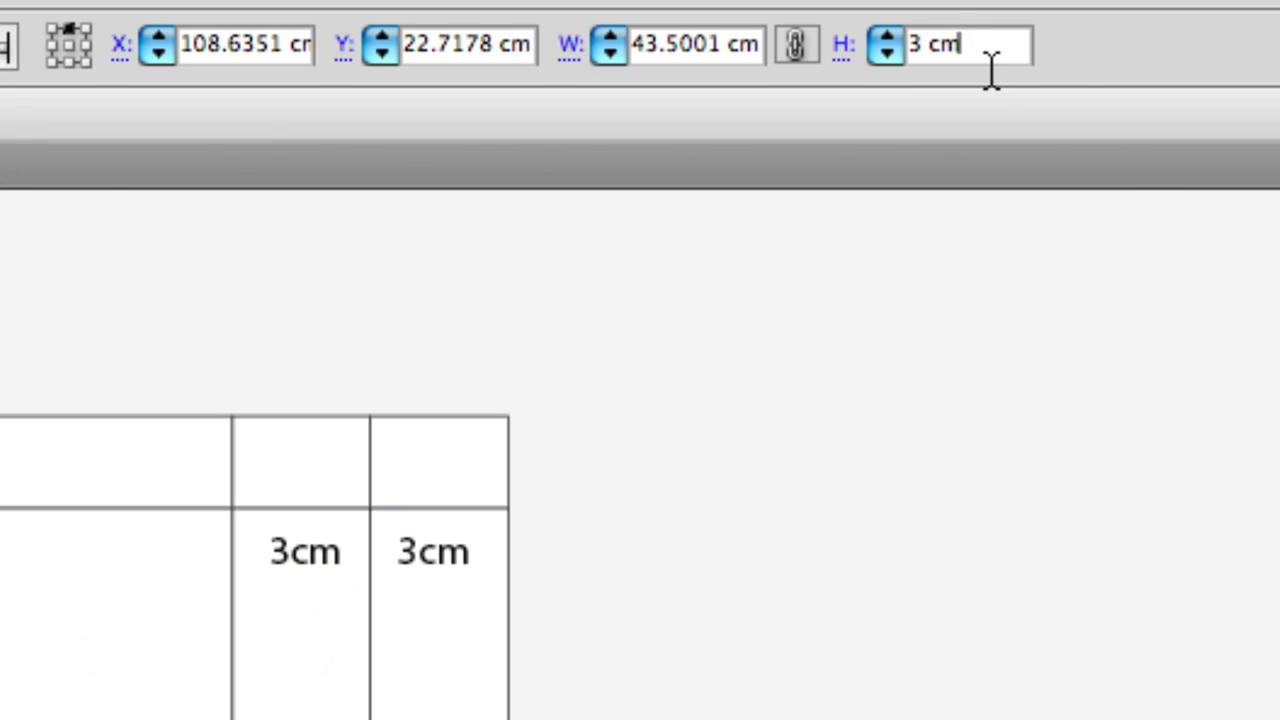
text(+1.5)
key(Return)
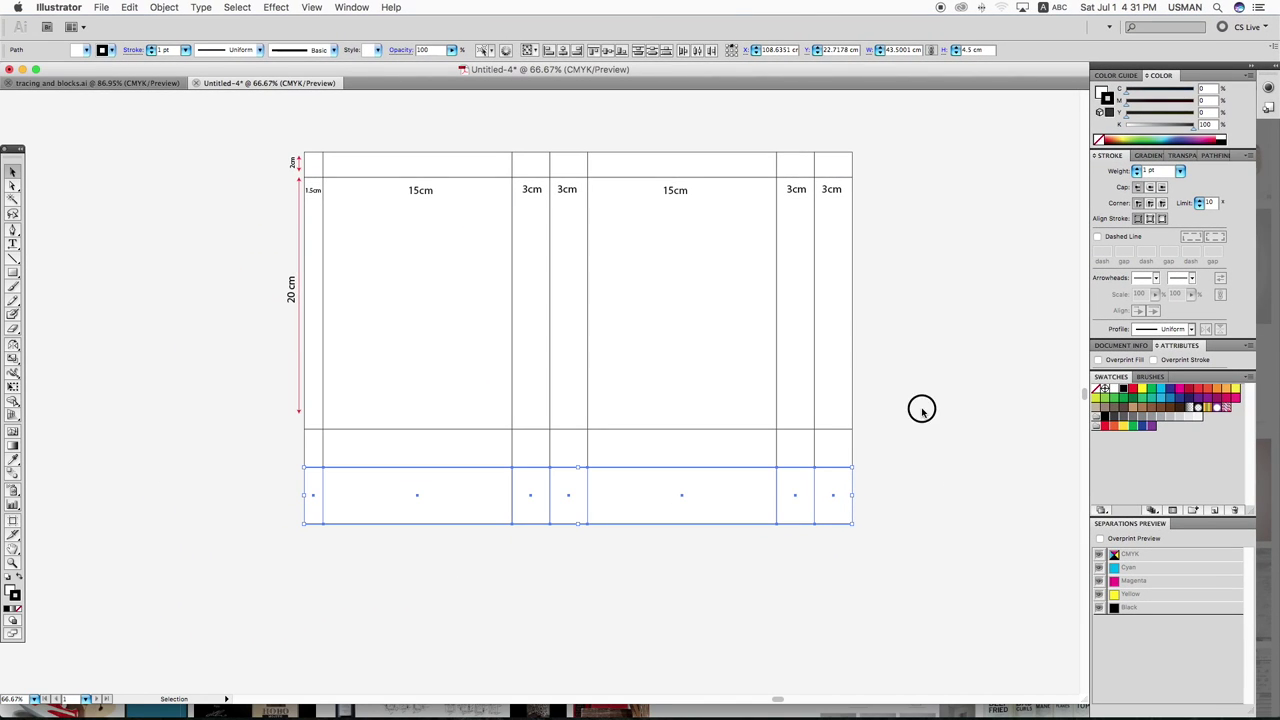
click(922, 410)
key(z)
drag(260, 152, 940, 585)
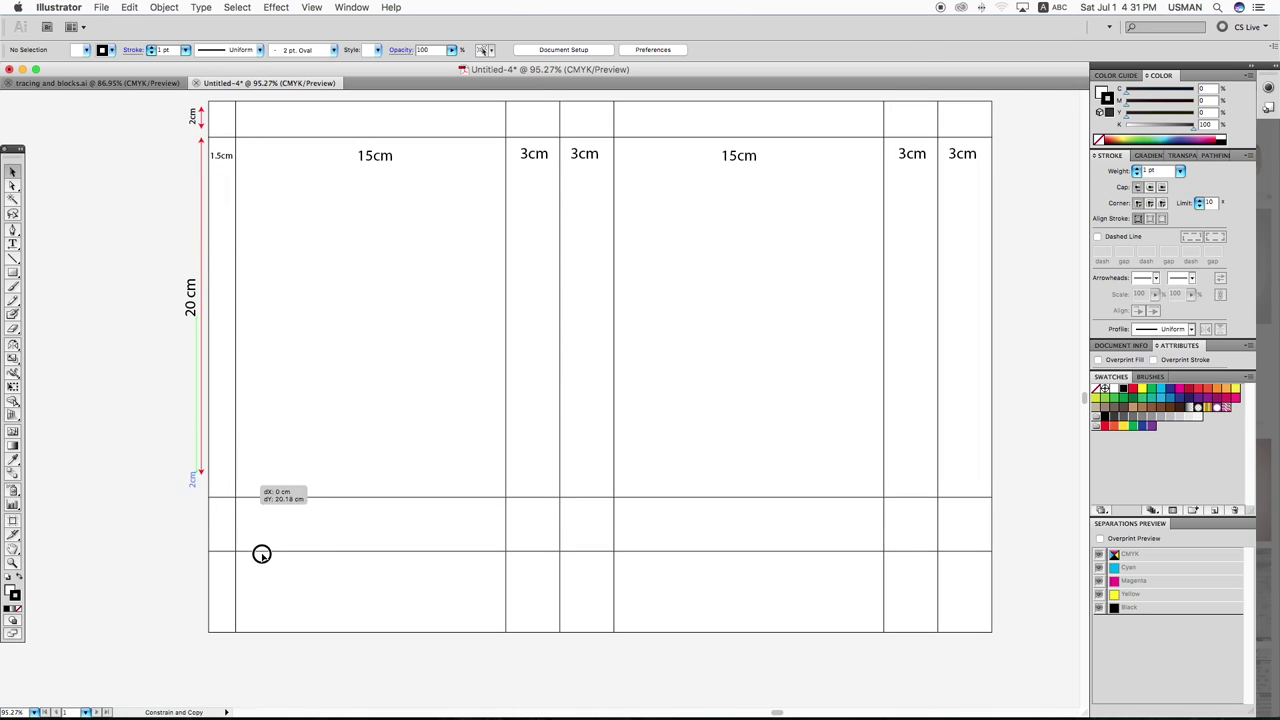
Step: Match the 3cm label's text style to the 20 cm label
key(t)
click(192, 522)
key(t)
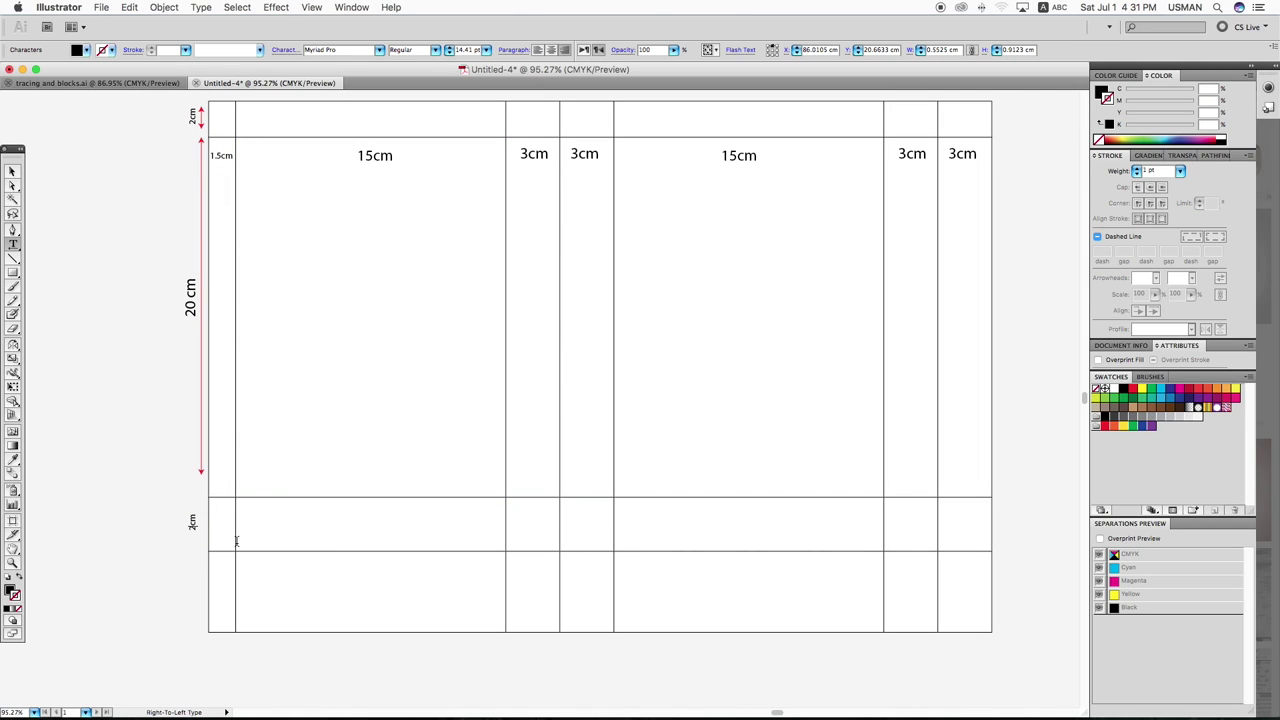
key(Escape)
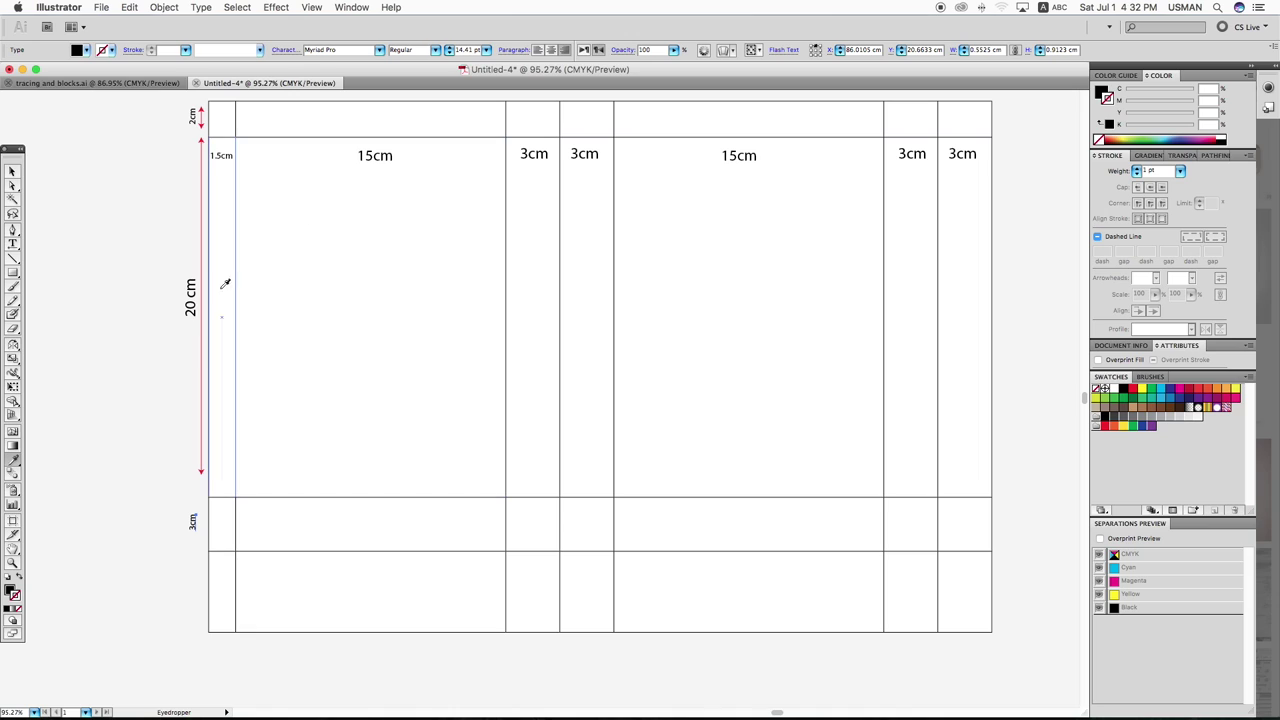
click(191, 297)
key(v)
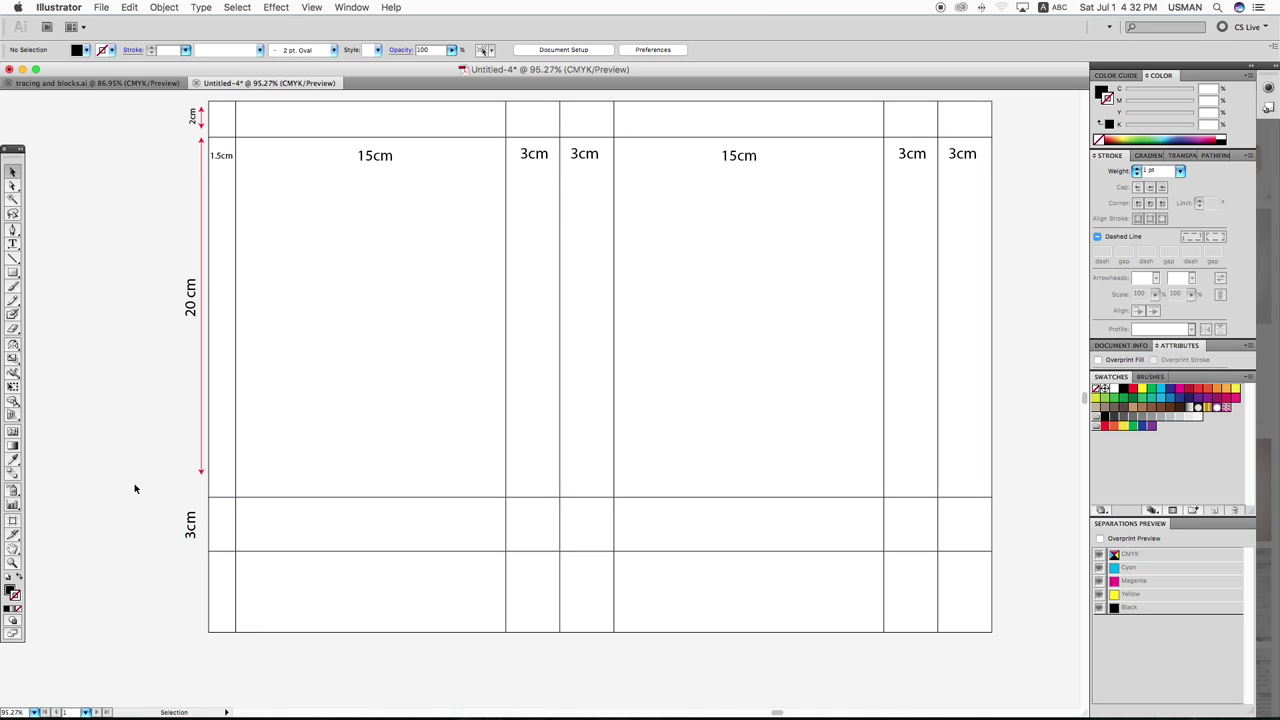
Step: Copy the red arrow and rotated label to the bottom strip, relabelled 3cm+1.5cm and aligned
mouse_move(200, 134)
mouse_down()
mouse_move(222, 528)
mouse_move(203, 590)
mouse_up()
drag(190, 523, 191, 597)
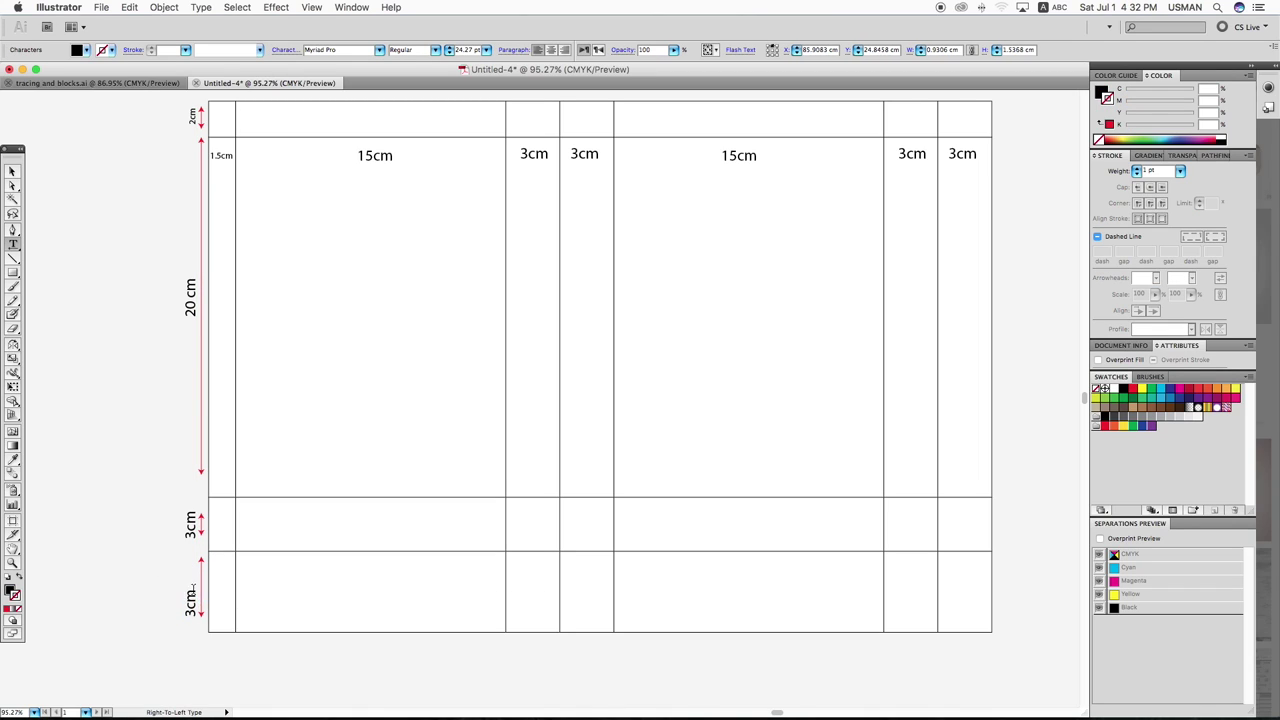
click(13, 173)
drag(190, 565, 189, 577)
click(166, 574)
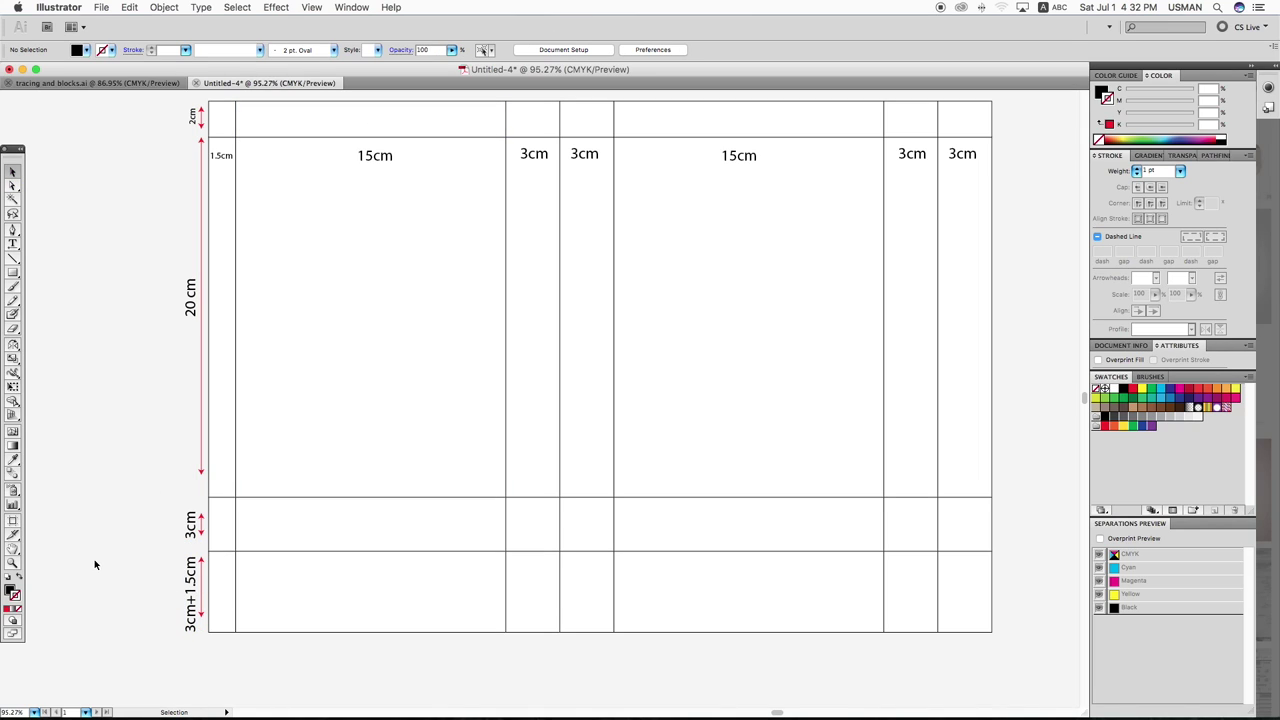
key(ctrl+minus)
drag(324, 218, 1030, 545)
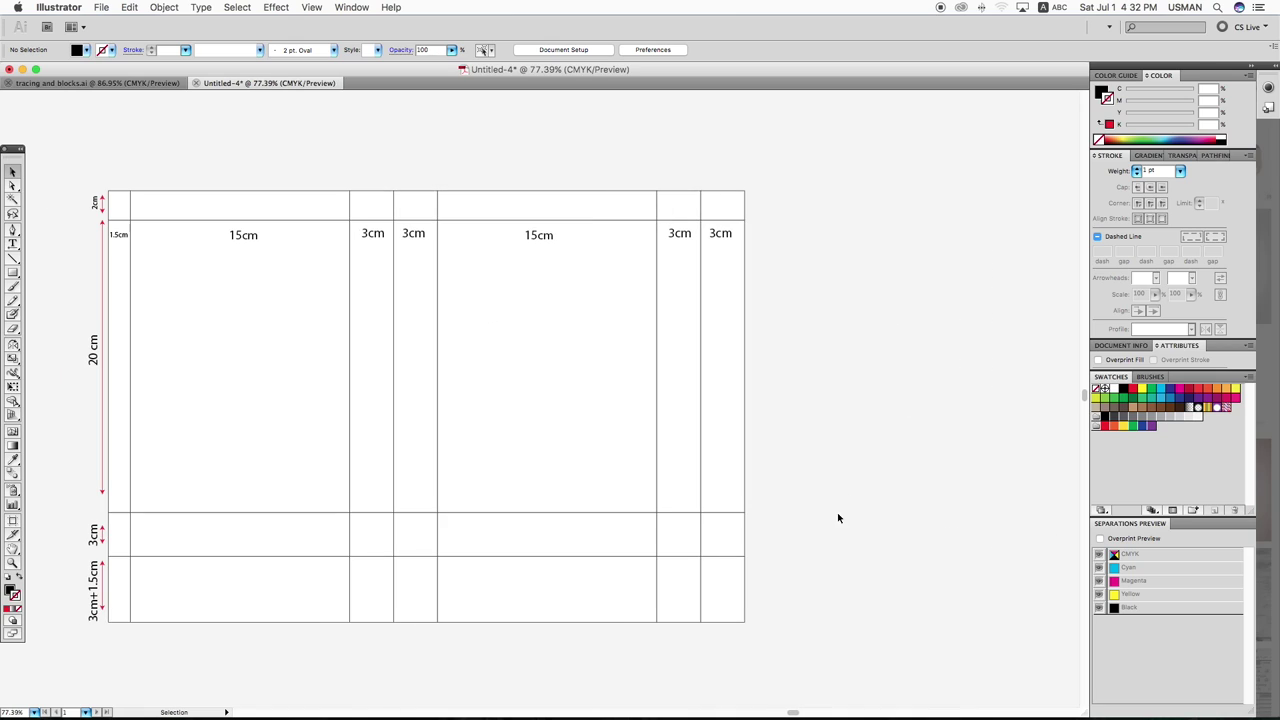
Step: Draw the first diagonal fold line across the two bottom strips
drag(564, 433, 620, 425)
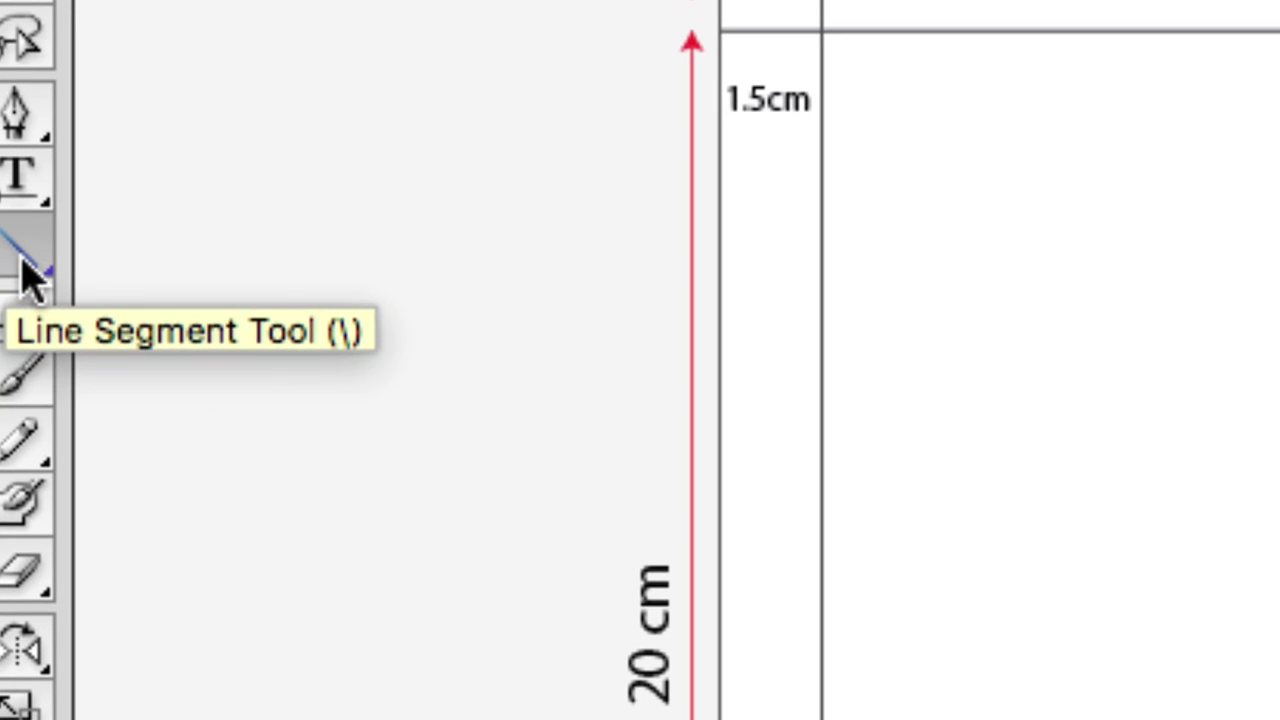
click(14, 260)
drag(166, 505, 220, 614)
drag(449, 505, 340, 614)
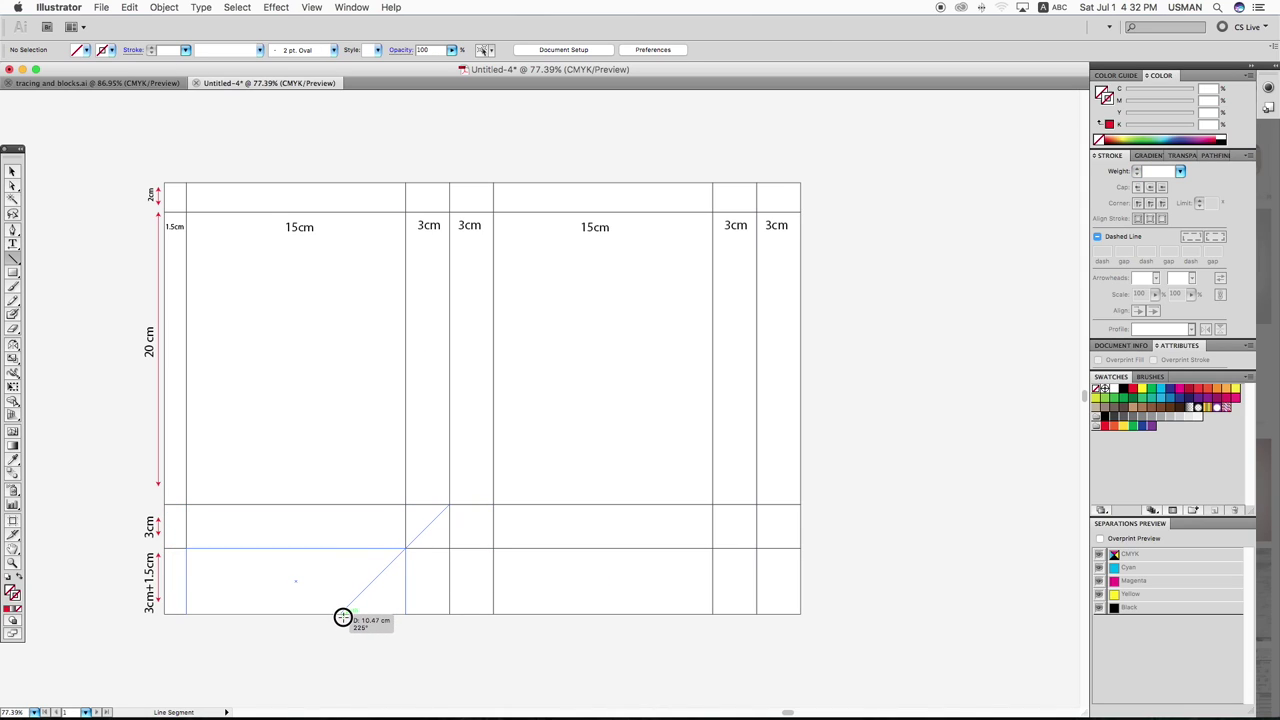
key(v)
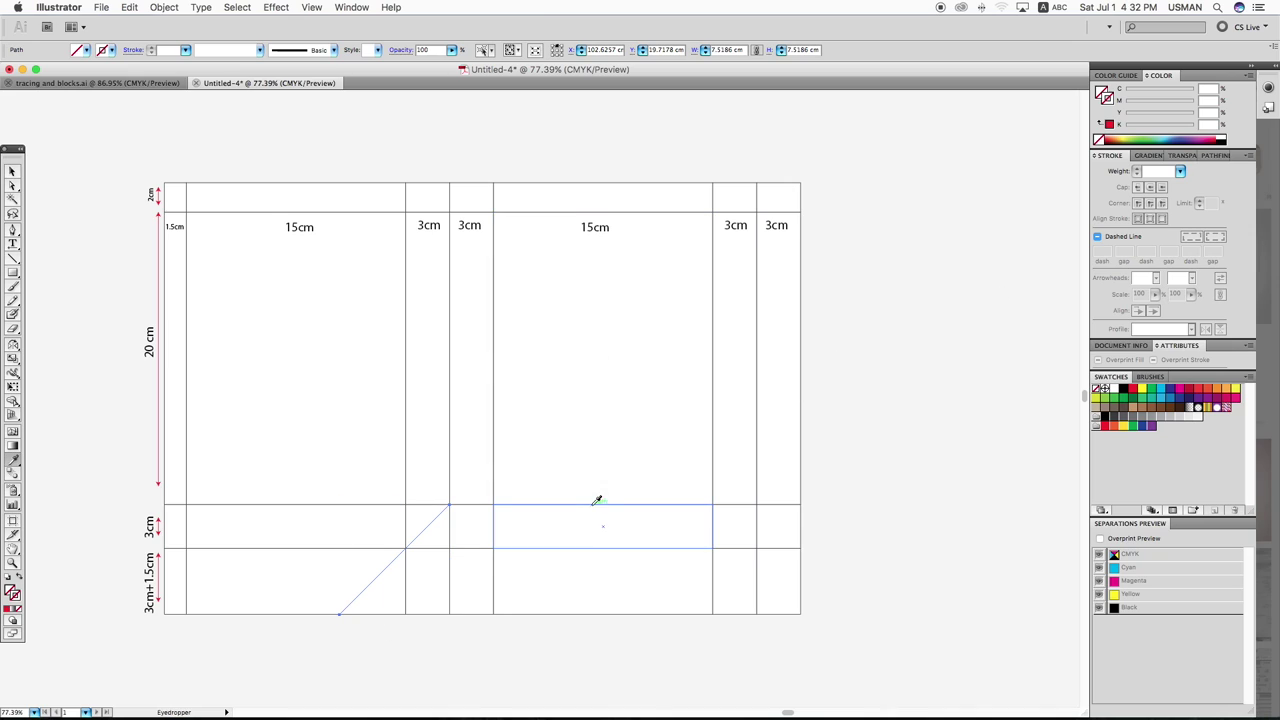
click(430, 596)
Step: Copy the diagonal to the next panel, reflect it vertically, and position it in the gusset cell
mouse_move(392, 566)
mouse_down()
mouse_move(699, 566)
mouse_move(581, 574)
mouse_up()
click(647, 580)
right_click(581, 574)
mouse_move(618, 679)
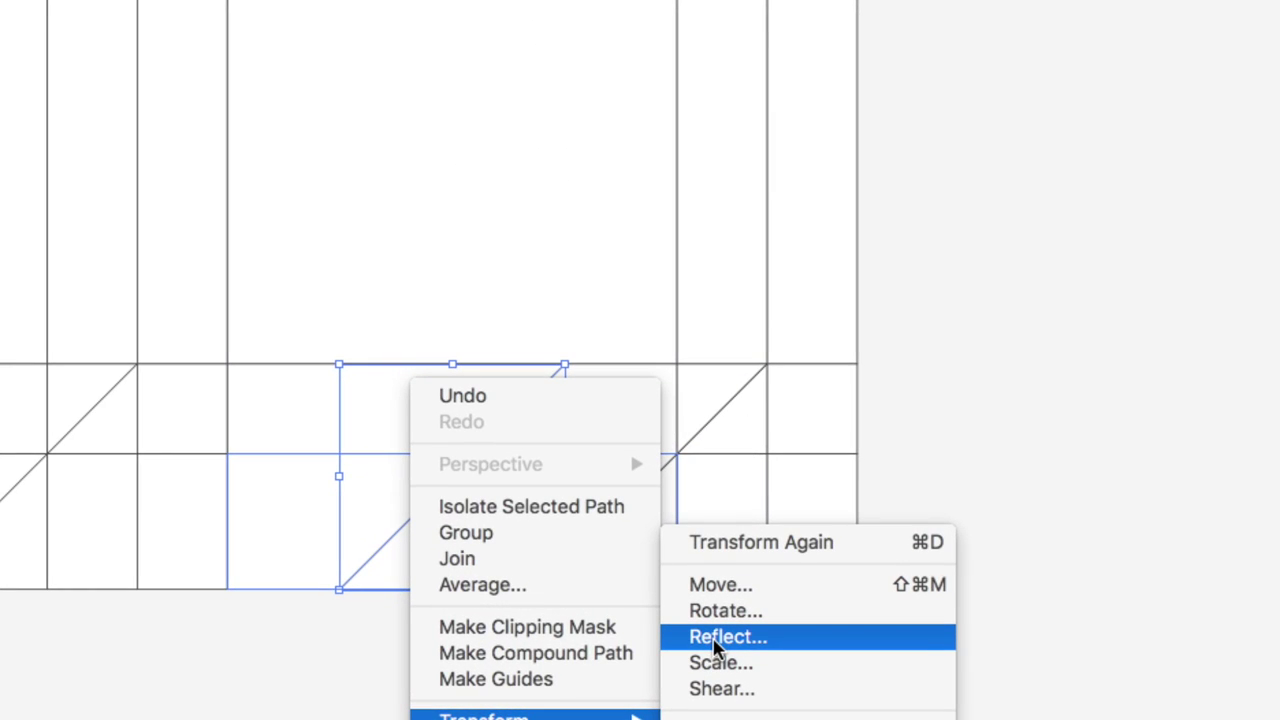
click(716, 640)
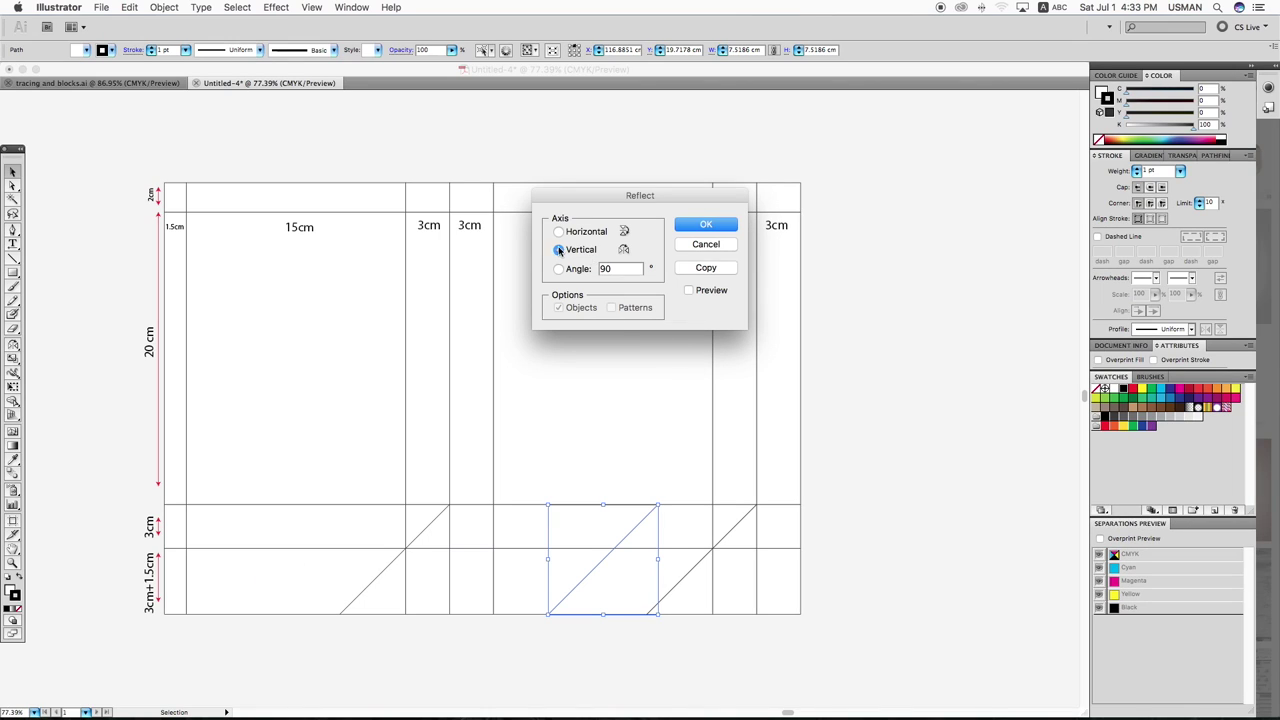
key(Return)
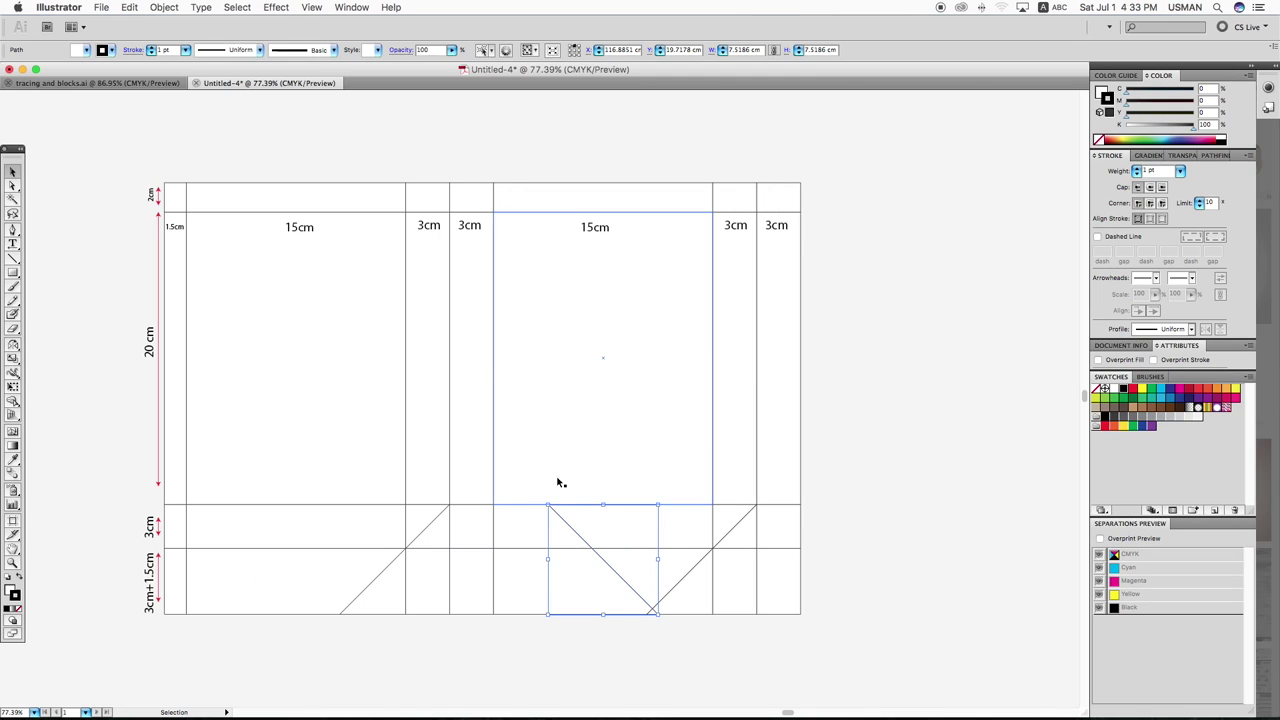
click(571, 551)
drag(580, 541, 479, 541)
click(560, 619)
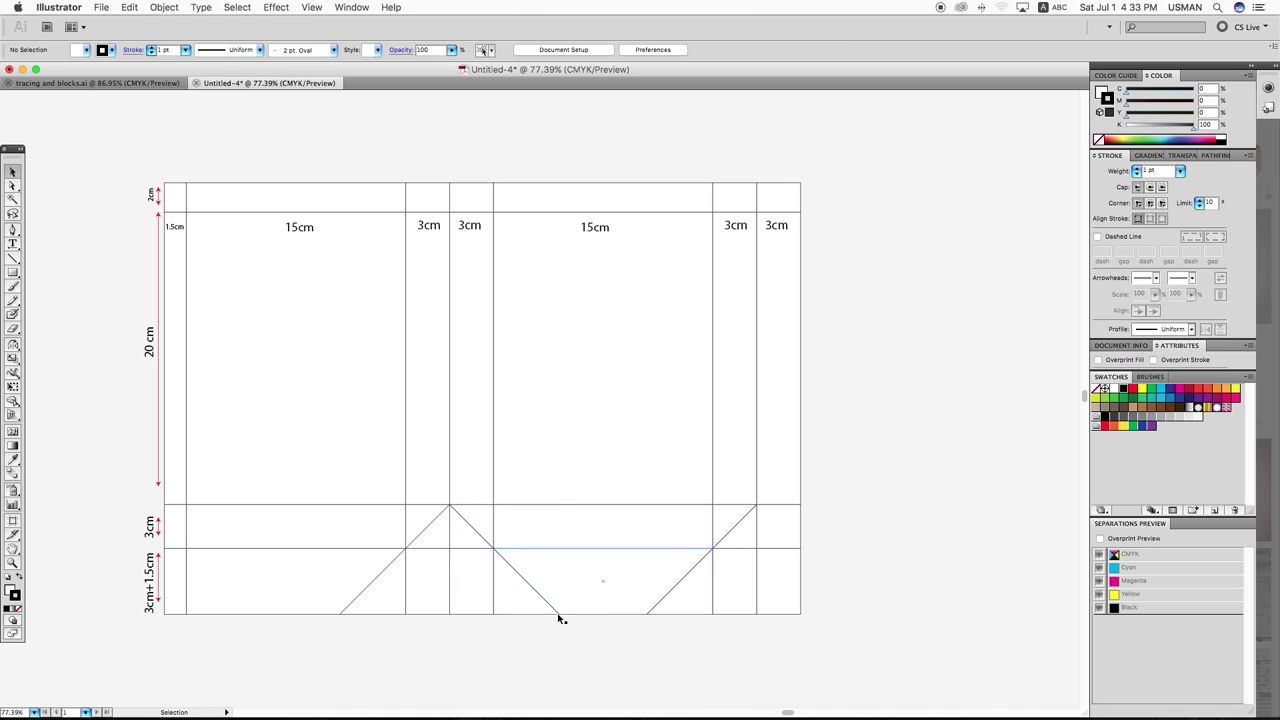
Step: Copy diagonals into the lower-left and right-hand cells, snapping ends to the 3cm corner
drag(533, 589, 232, 571)
drag(221, 568, 221, 568)
click(111, 428)
drag(164, 528, 813, 548)
drag(780, 527, 753, 503)
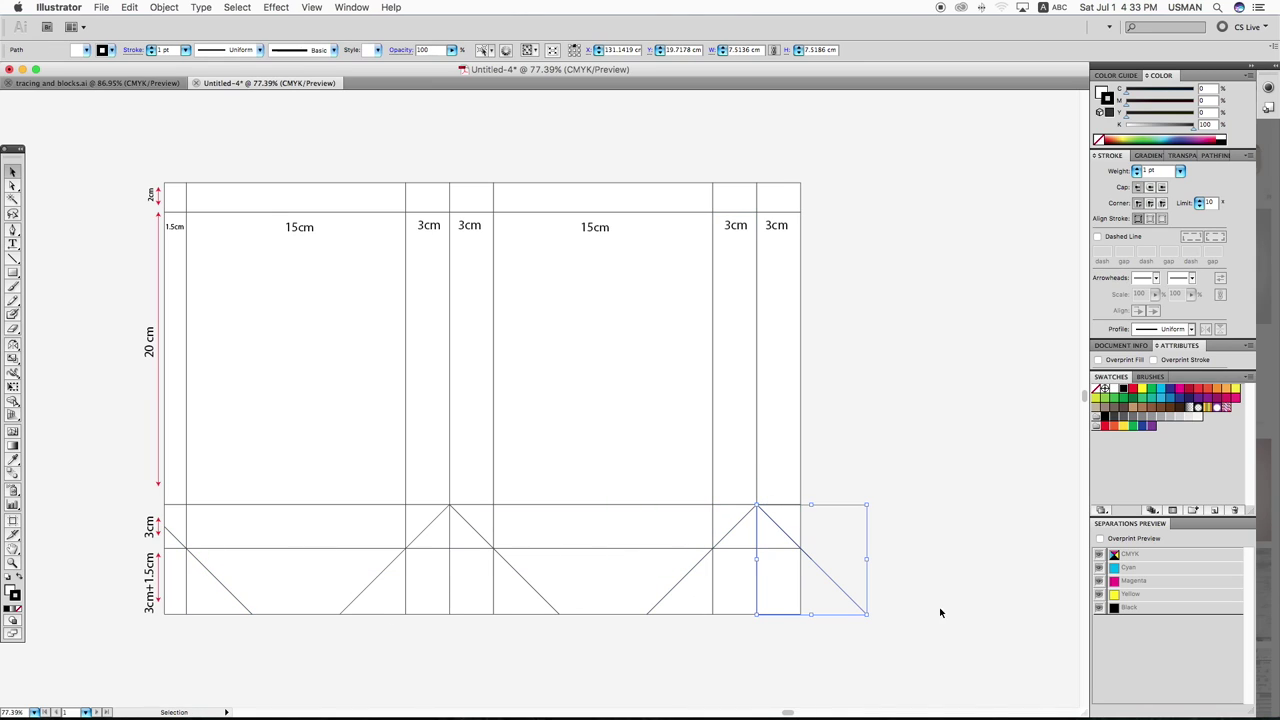
Step: Snap the right-hand diagonal's endpoint to the strip corner with Direct Selection
key(a)
click(876, 624)
drag(868, 613, 800, 548)
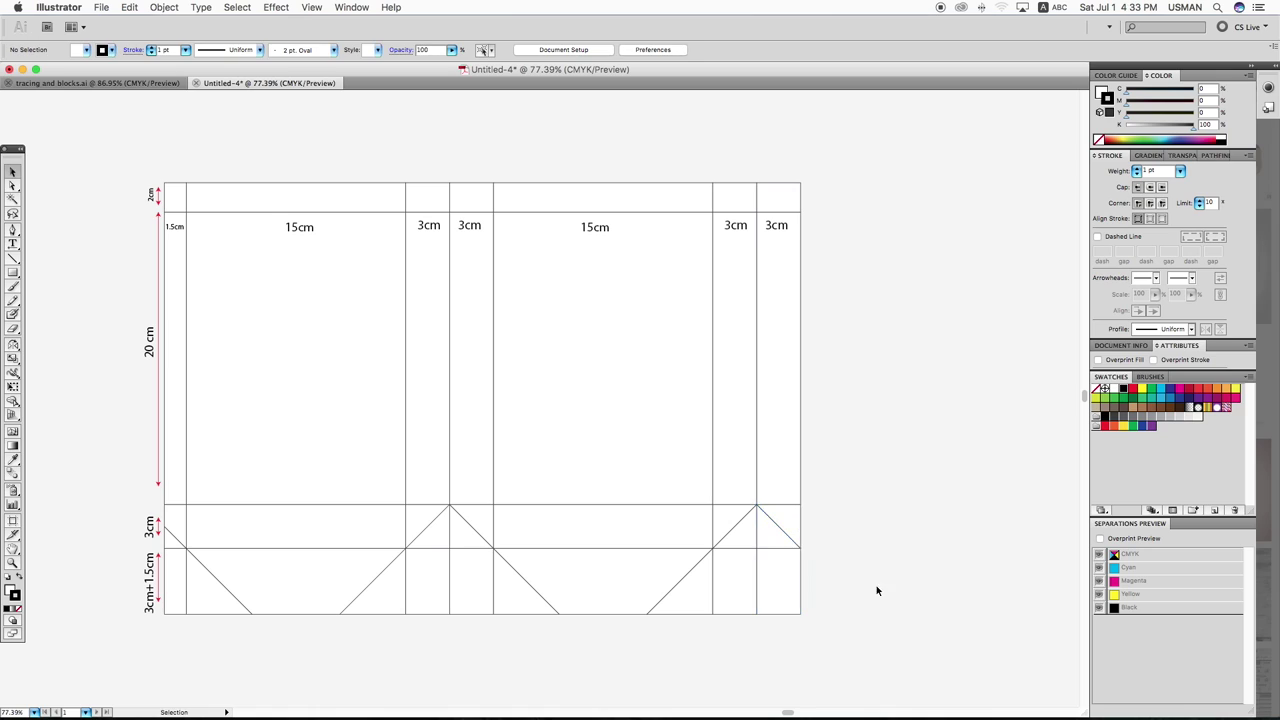
key(v)
scroll(629, 480, left, 1)
mouse_move(169, 165)
mouse_down()
mouse_move(882, 566)
mouse_move(953, 535)
mouse_up()
Step: Add the title 'This is your bag die line' above the die-line
click(13, 243)
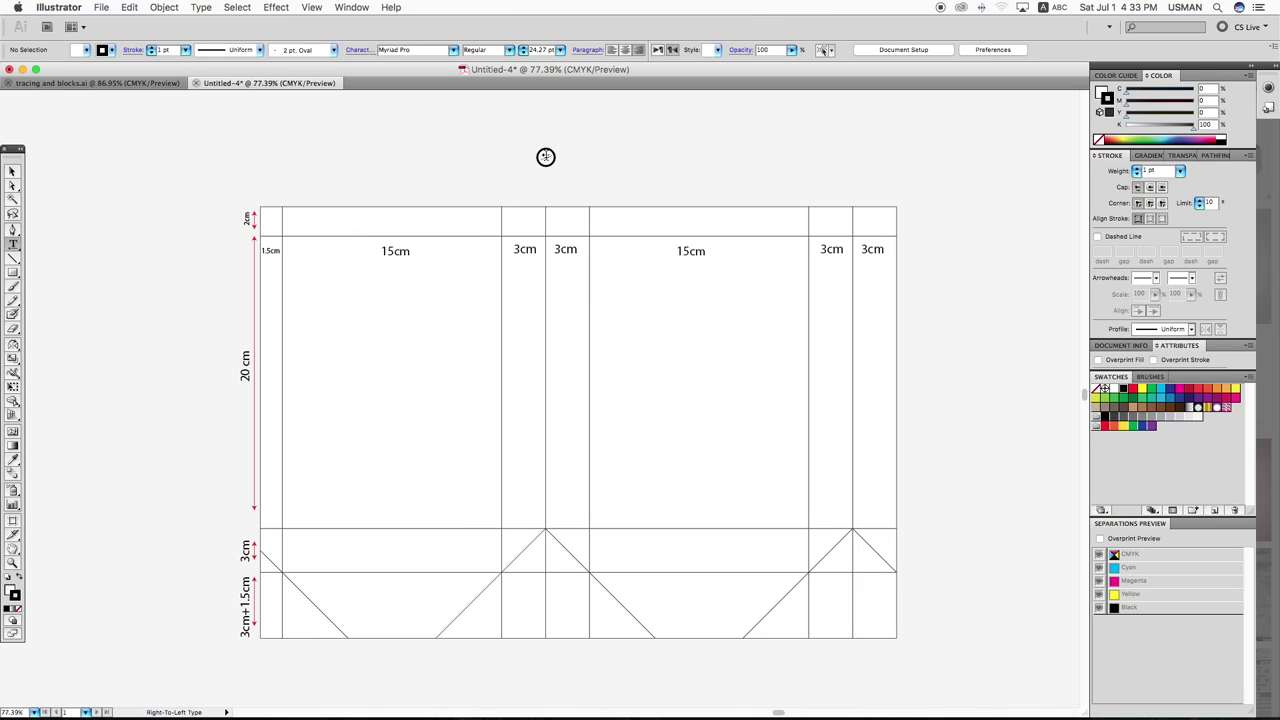
click(542, 154)
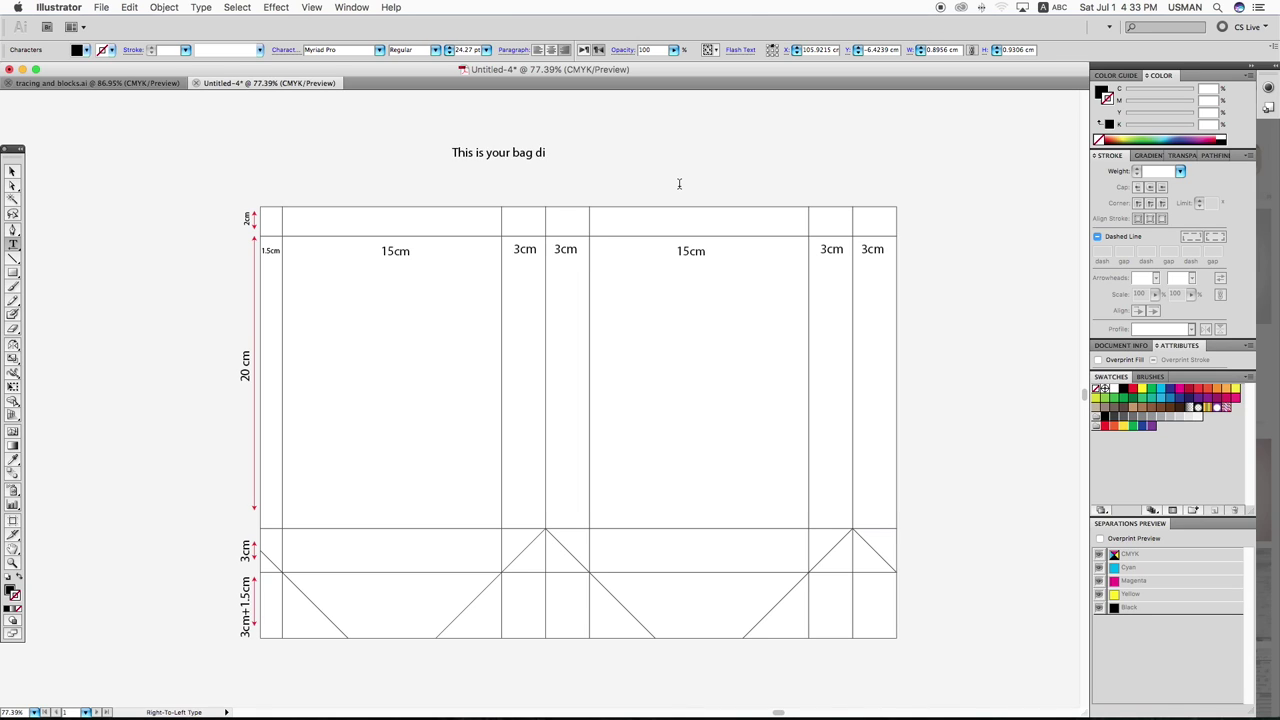
click(13, 171)
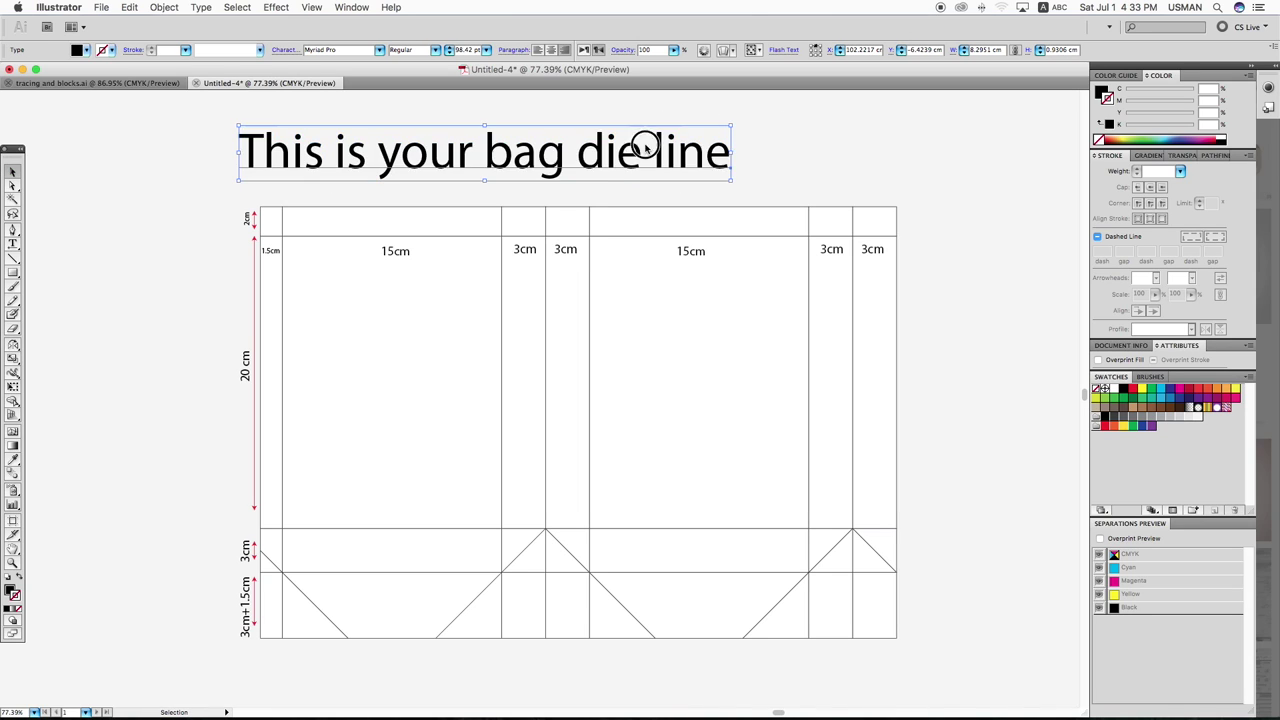
Step: Duplicate the title, retype it as 'follow my formula', shrink it and fill it red
drag(534, 198, 556, 158)
double_click(551, 212)
drag(724, 205, 232, 206)
text(follow my formul)
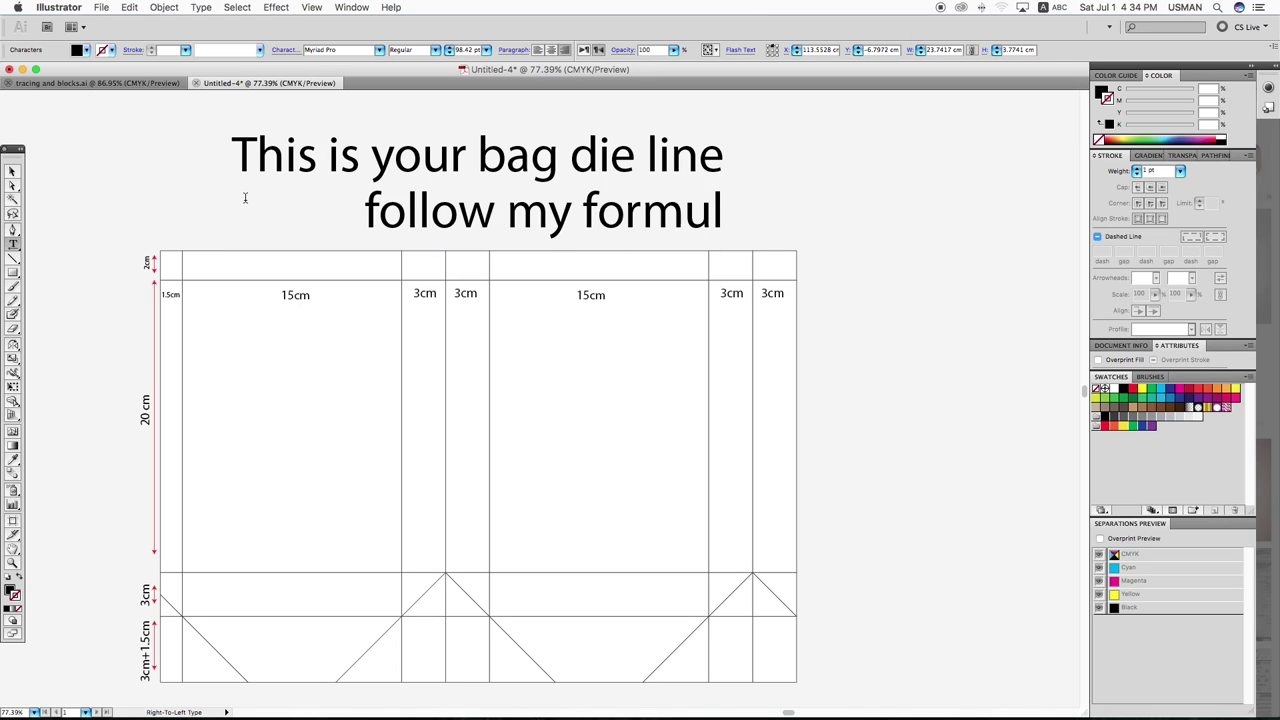
text(a)
click(12, 172)
drag(724, 186, 631, 188)
click(1138, 393)
click(916, 360)
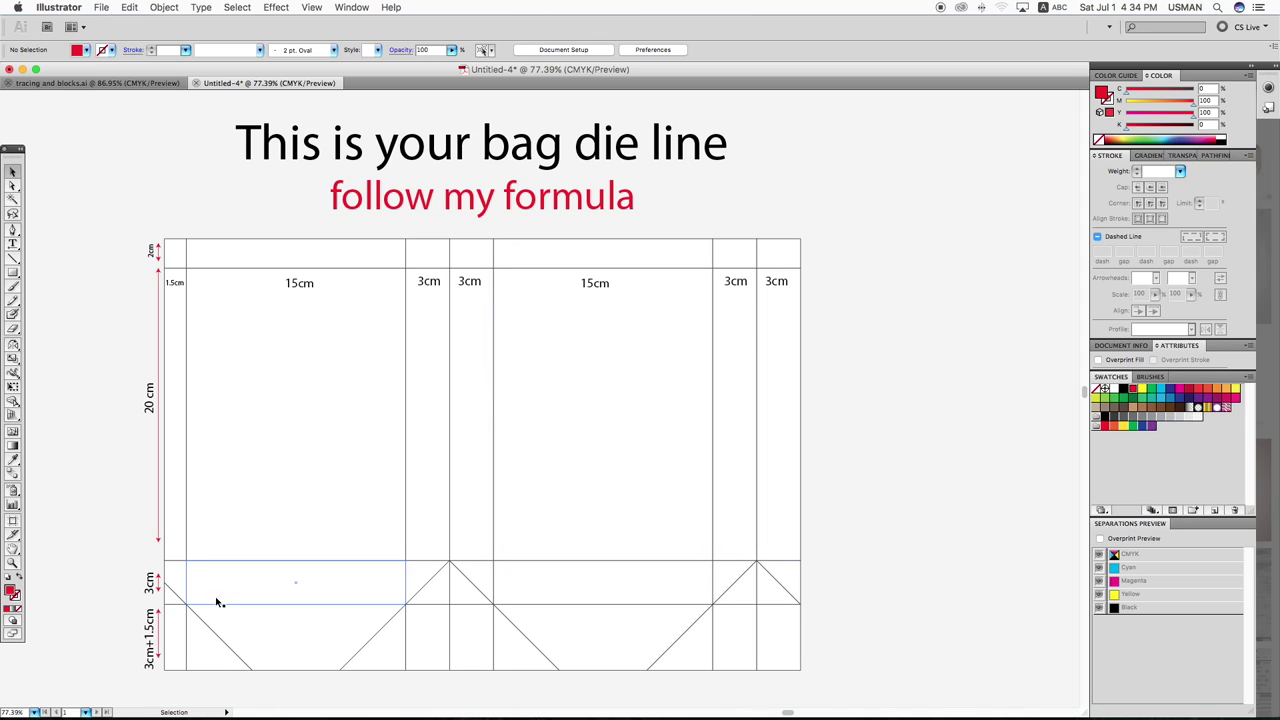
Step: Fill the 3cm+1.5cm label cyan and zoom out to make room beside the die-line
click(148, 635)
click(1160, 390)
click(923, 534)
drag(931, 479, 905, 473)
key(super+minus)
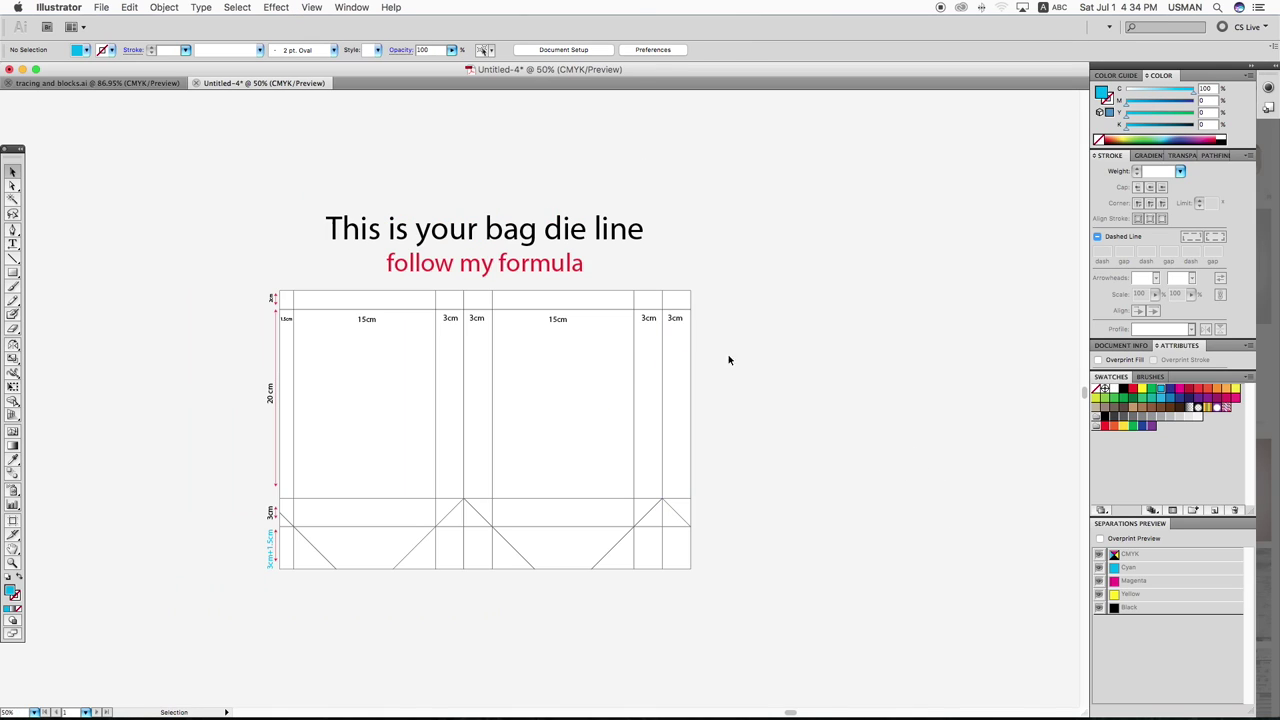
click(400, 303)
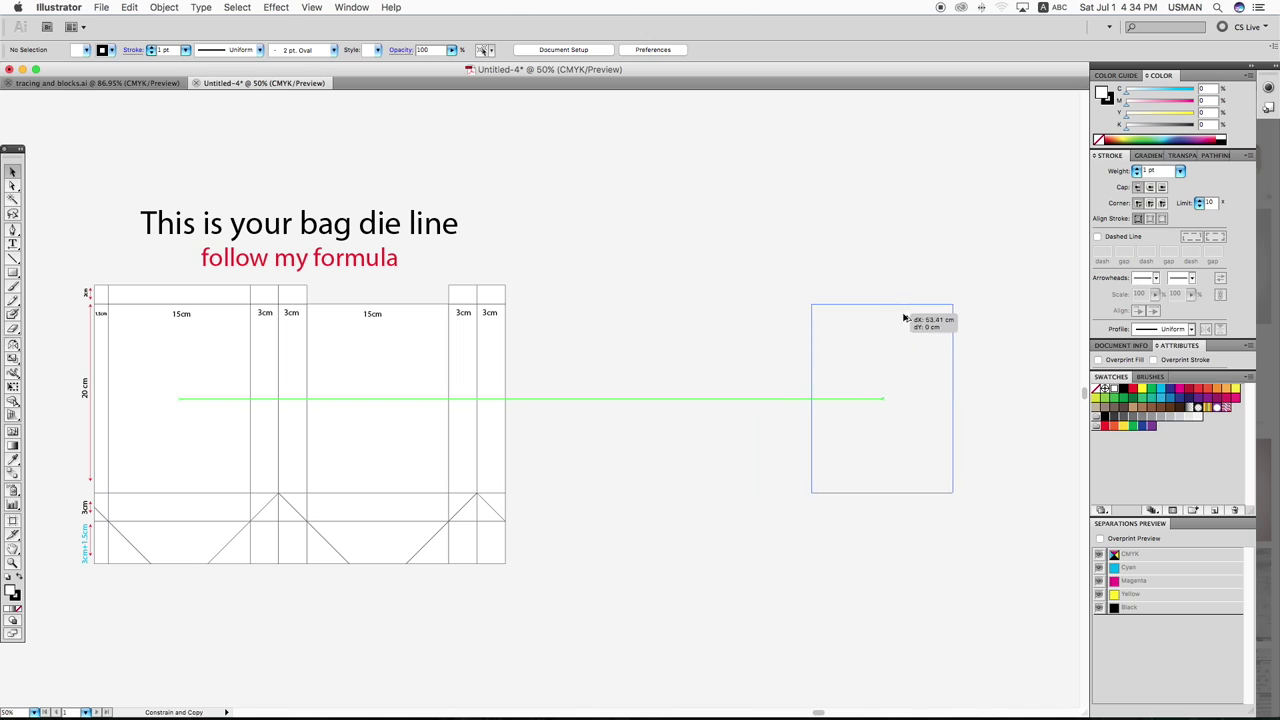
Step: Copy the 15cm panel rightward and reshape its anchors into a 3D box with side and top faces
mouse_move(485, 305)
mouse_down()
mouse_move(443, 353)
mouse_move(908, 351)
mouse_up()
key(a)
drag(777, 400, 724, 400)
mouse_move(705, 282)
mouse_down()
mouse_move(750, 524)
mouse_move(725, 462)
mouse_up()
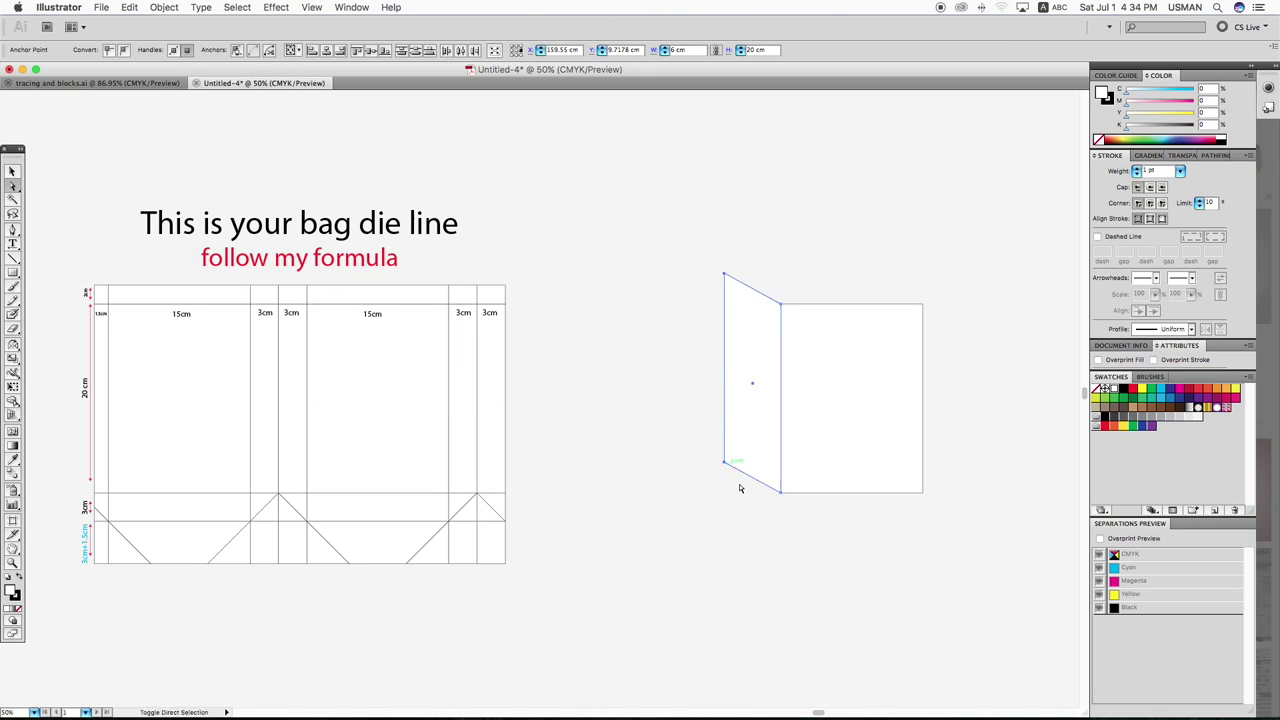
drag(871, 379, 814, 349)
scroll(950, 243, up, 2)
click(943, 486)
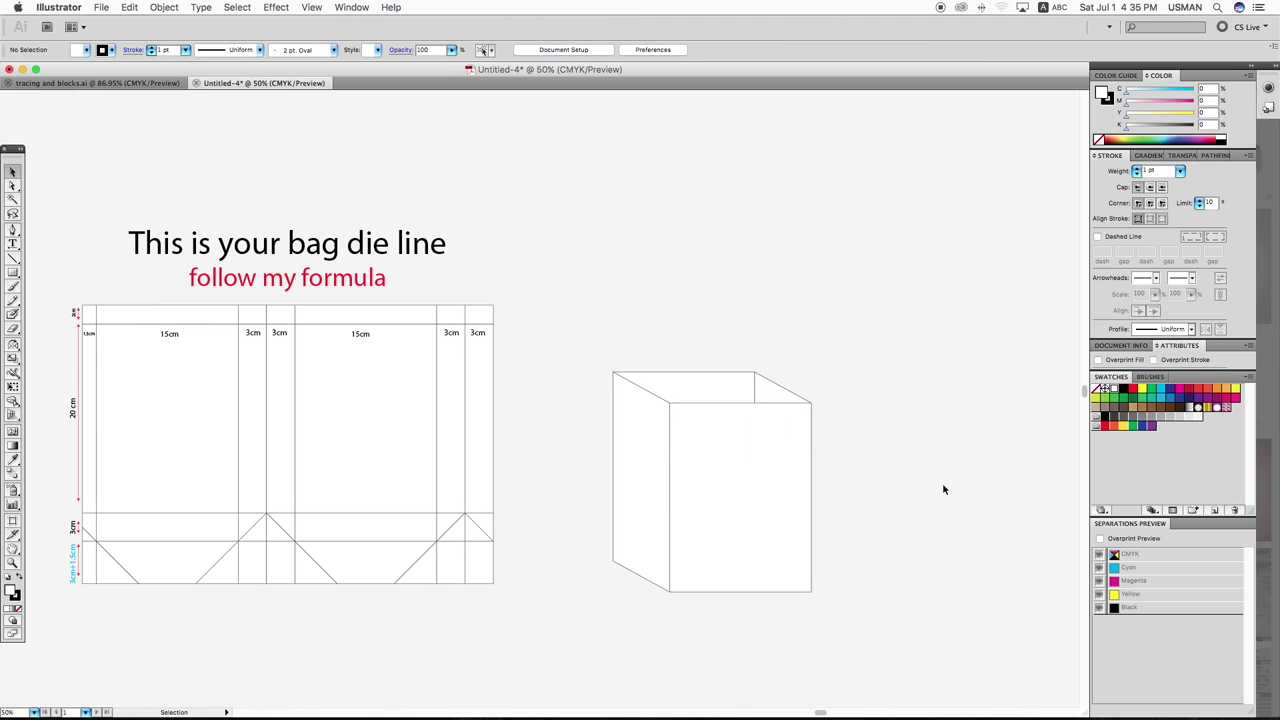
drag(600, 350, 634, 563)
drag(761, 391, 761, 392)
click(580, 360)
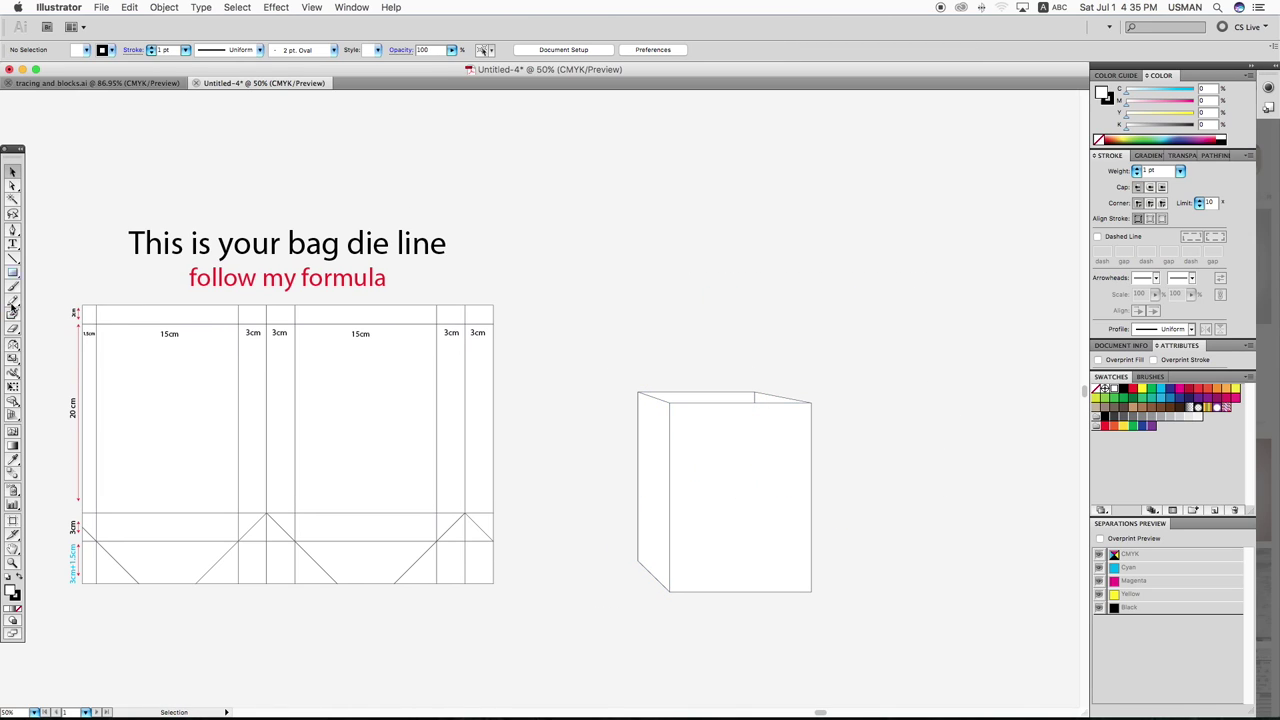
Step: Draw a narrow ellipse above the box as the first handle loop
key(ctrl+plus)
drag(447, 152, 573, 360)
drag(573, 257, 535, 157)
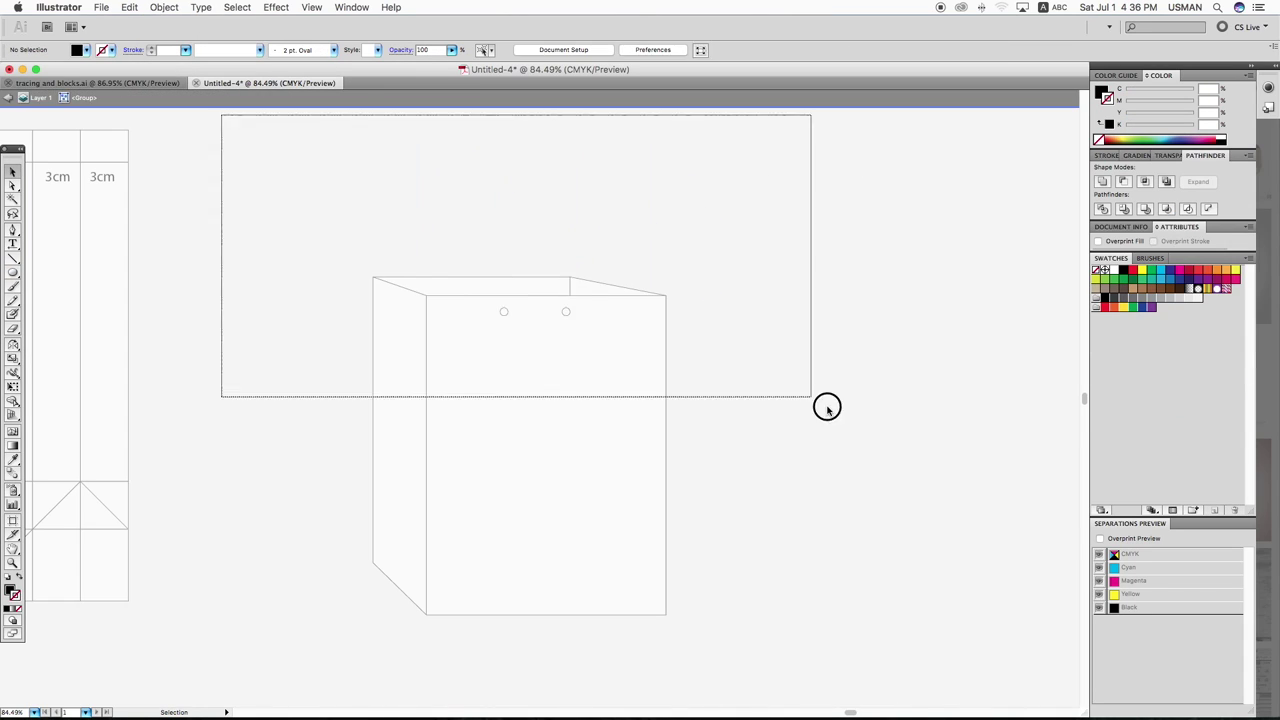
Step: Duplicate the handle ellipse to form the second rope handle
drag(534, 238, 534, 238)
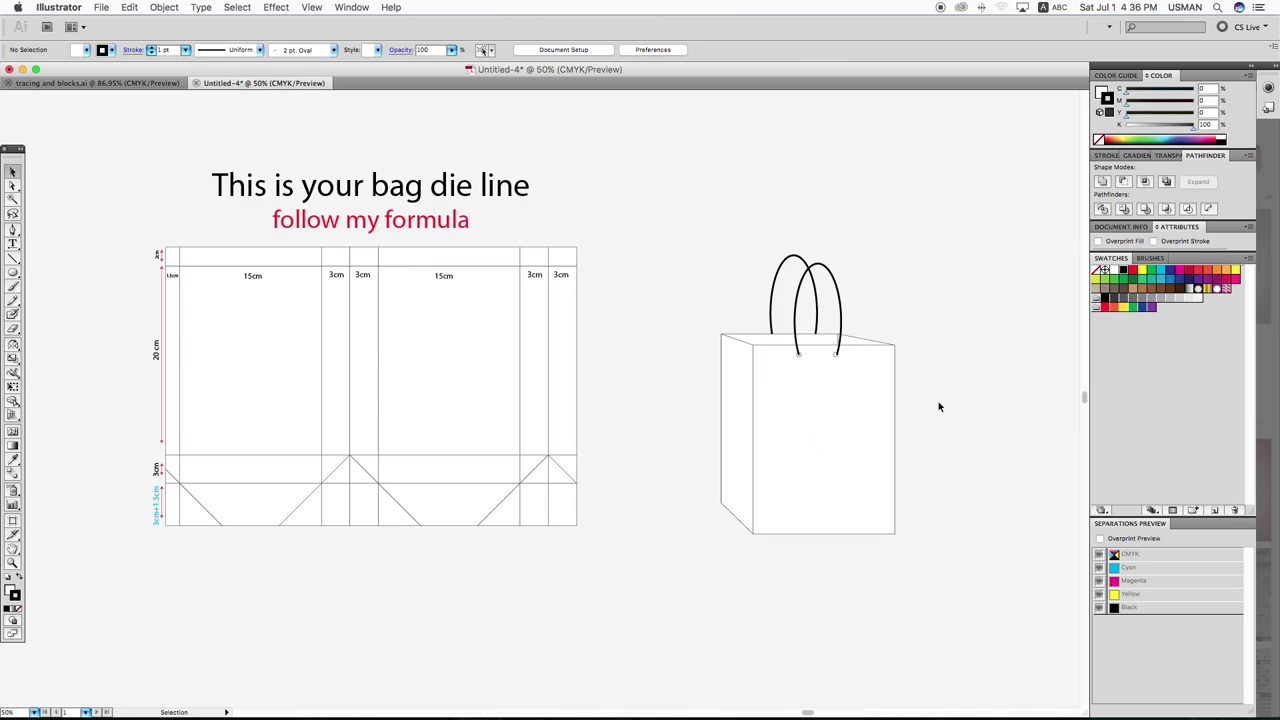